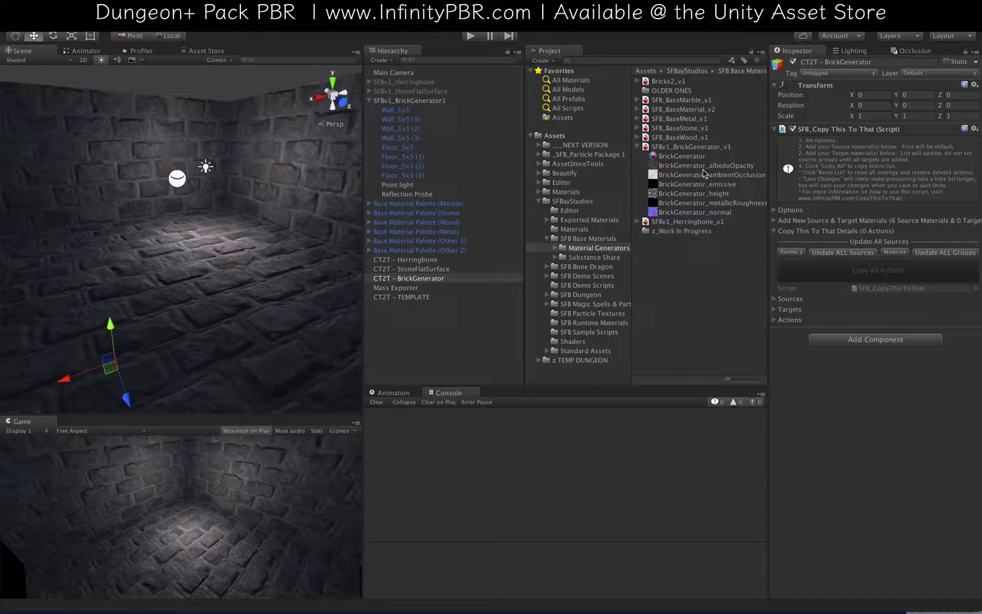
Step: Select the BrickGenerator material inside SFBv1_BrickGenerator_v1 and widen the area showing its properties
click(682, 158)
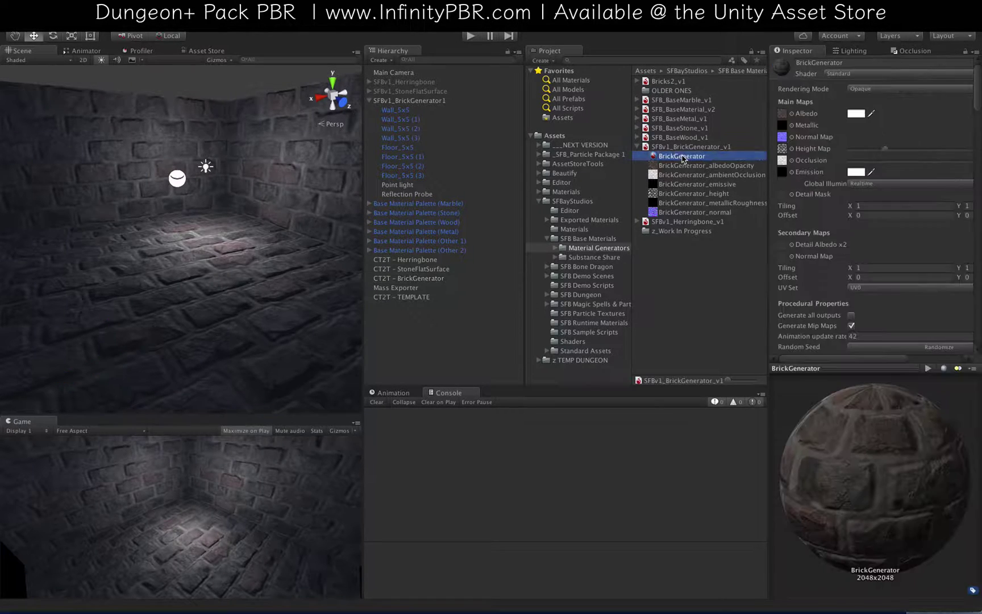
alt+drag(208, 211, 186, 253)
scroll(820, 268, down, 5)
scroll(820, 268, down, 3)
drag(769, 250, 674, 250)
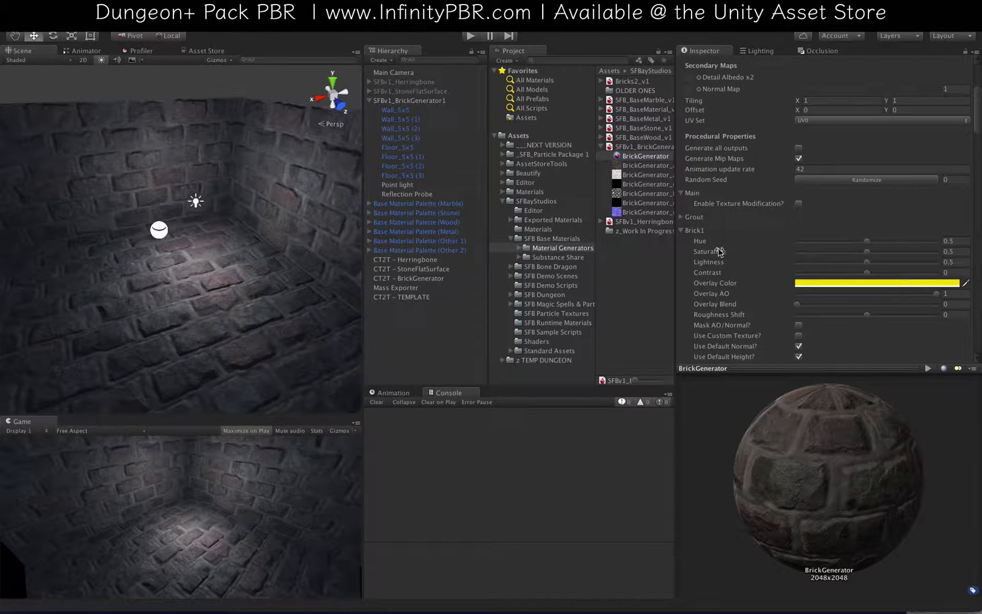
Step: Collapse the Main and Brick property groups of the BrickGenerator material
click(681, 229)
click(681, 193)
click(680, 233)
click(681, 246)
scroll(684, 275, down, 10)
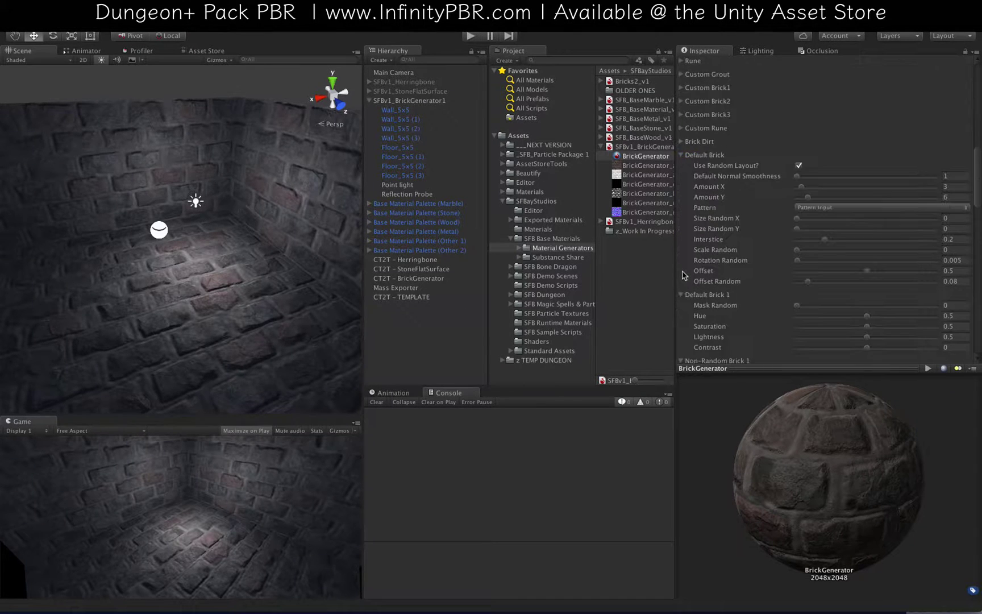
Step: Collapse the property groups from Default Brick through Brick Adjust, including the Non-Random Brick, Default Grout and Color ID groups
click(681, 155)
click(680, 168)
click(681, 182)
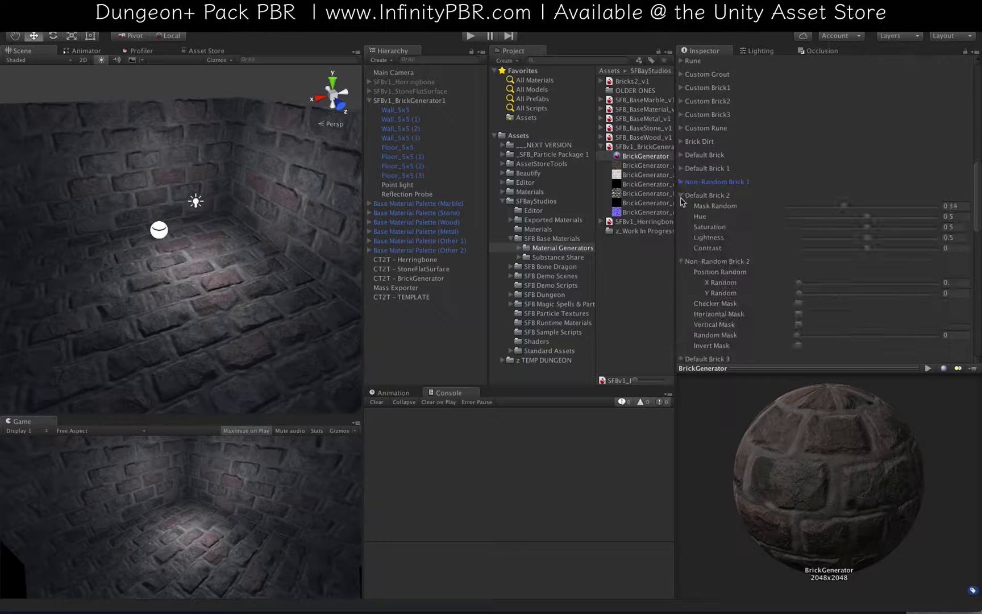
click(680, 195)
click(681, 209)
click(681, 222)
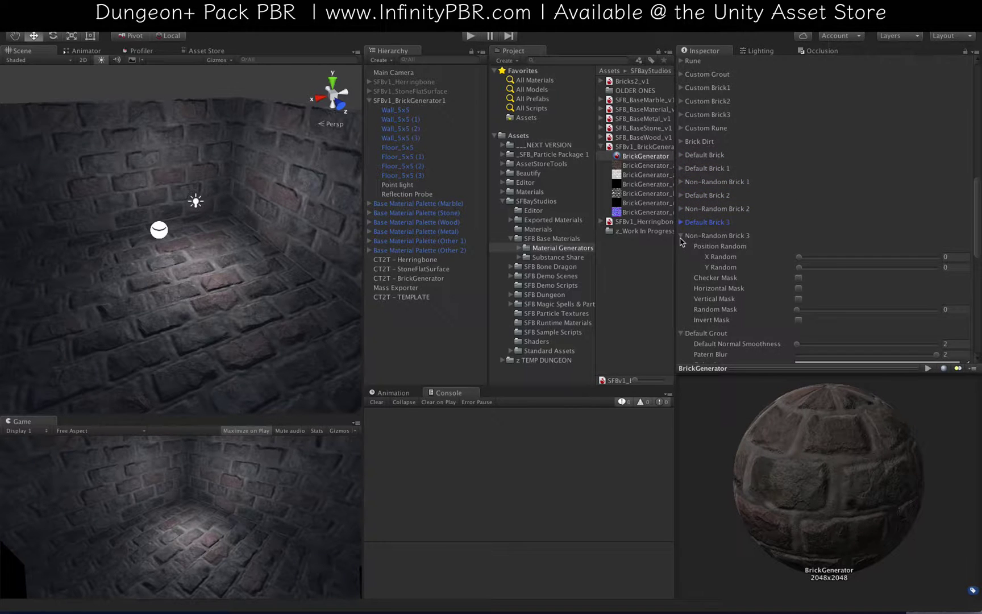
click(681, 235)
click(681, 249)
click(681, 262)
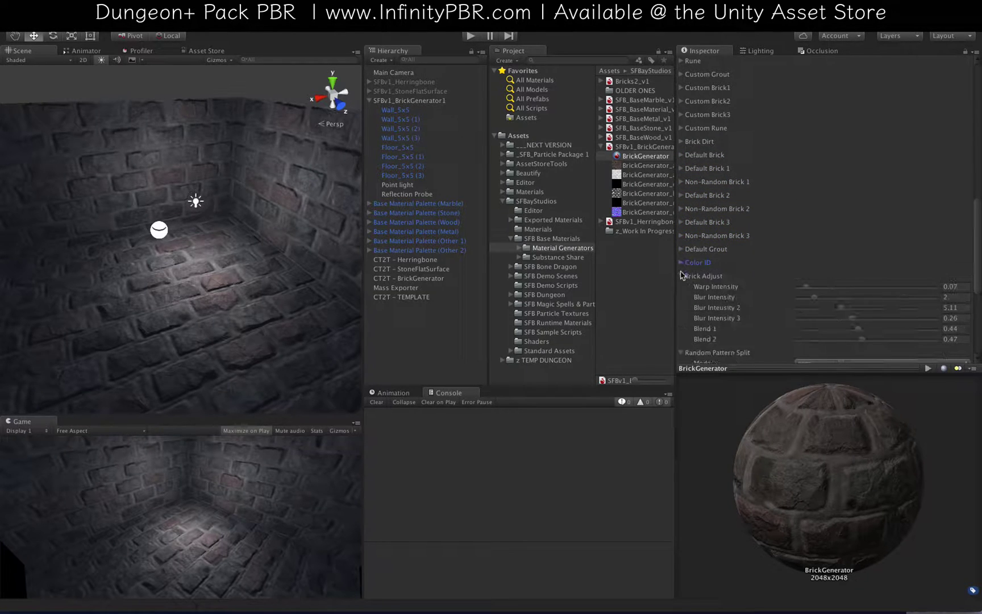
click(682, 275)
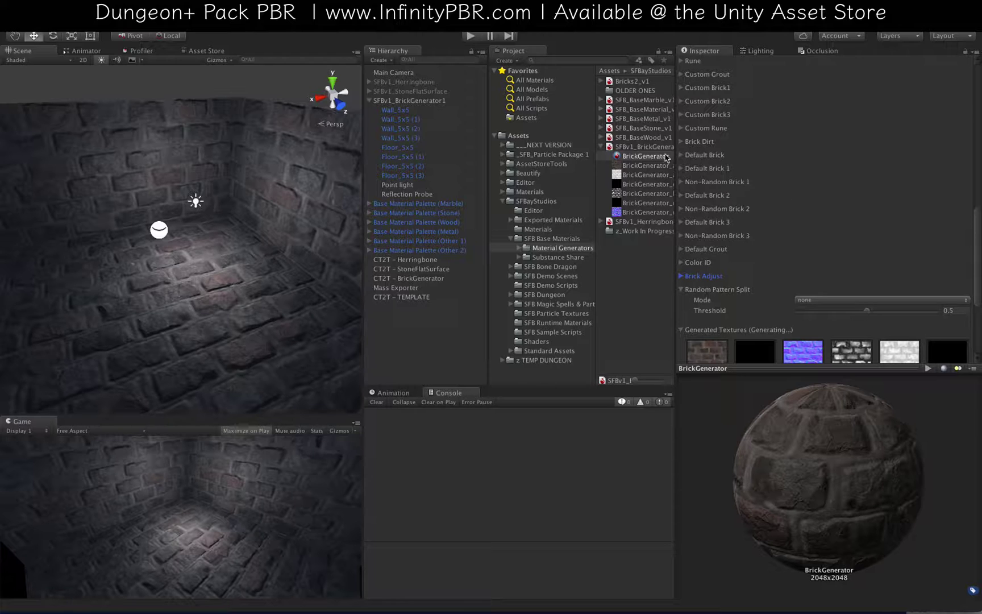
Step: Turn off Use Random Layout in the Default Brick settings
click(681, 168)
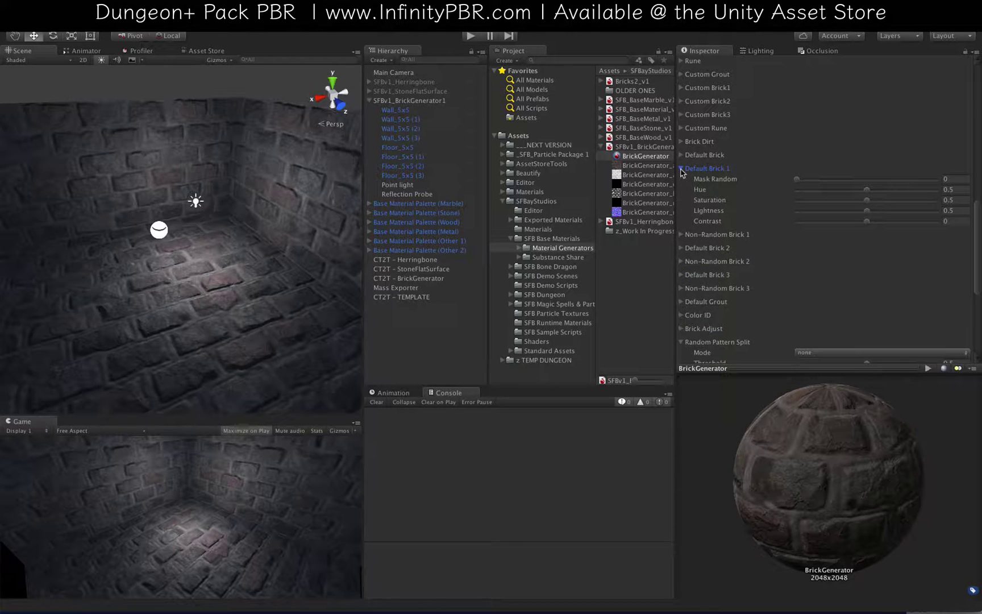
click(681, 169)
click(681, 155)
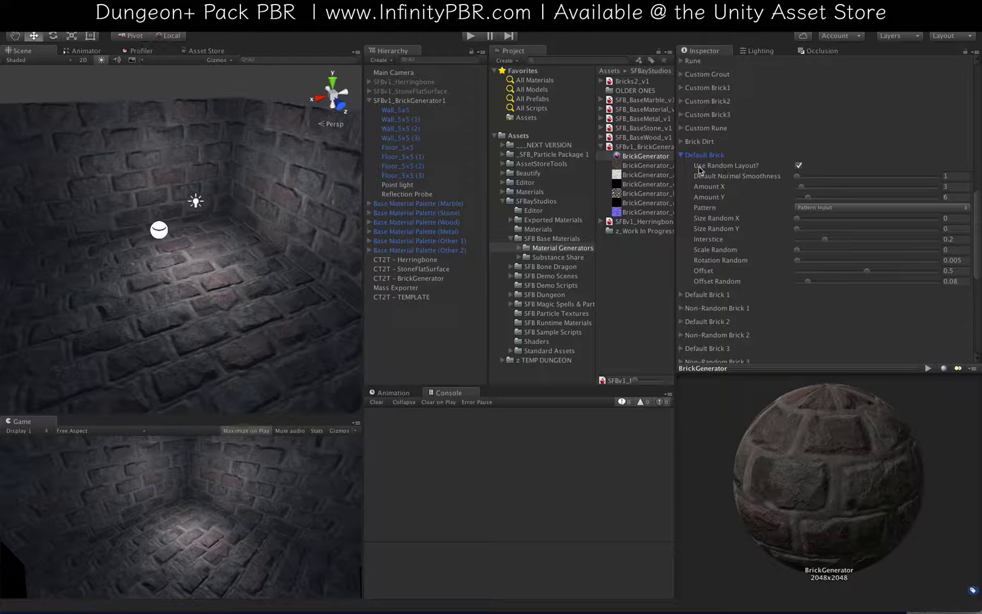
click(798, 166)
click(683, 155)
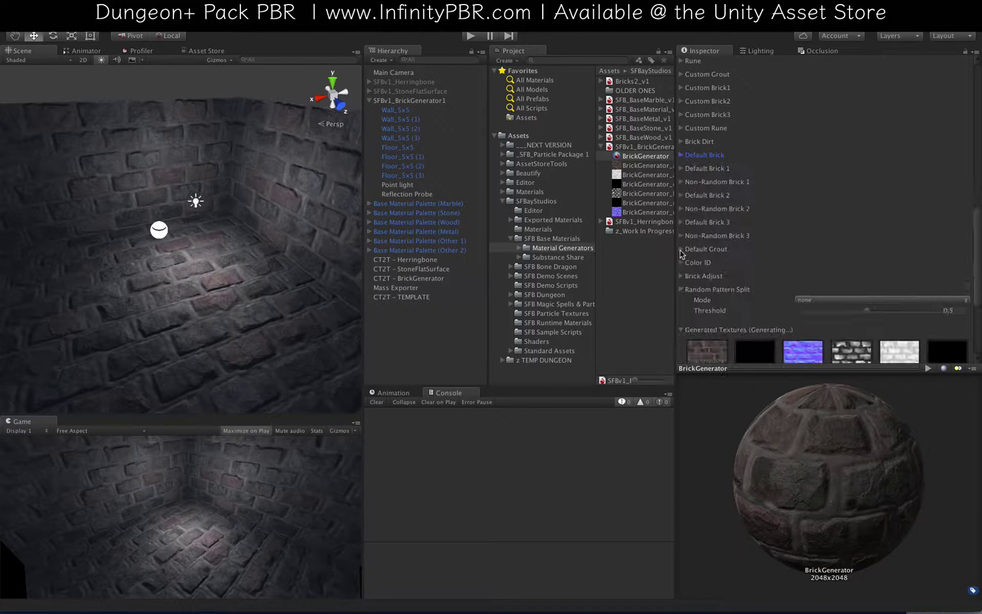
click(682, 183)
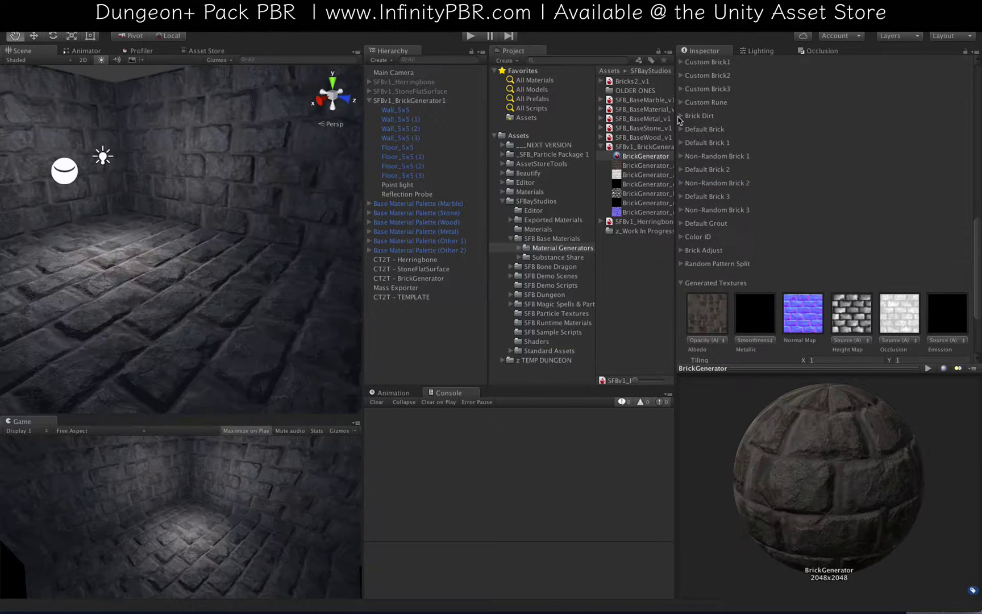
Step: Disable Brick Dirt for the BrickGenerator material
click(681, 116)
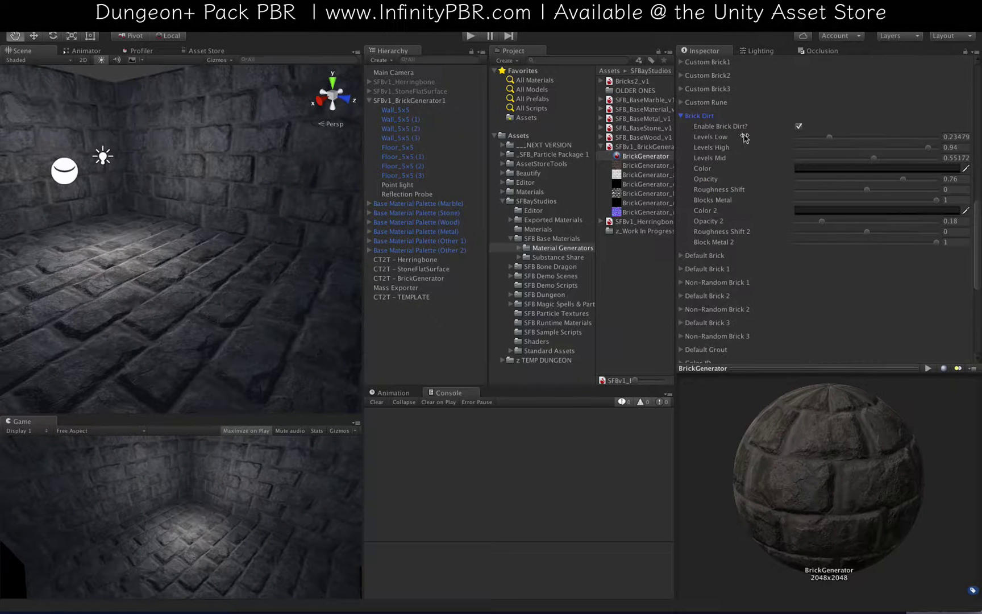
click(798, 127)
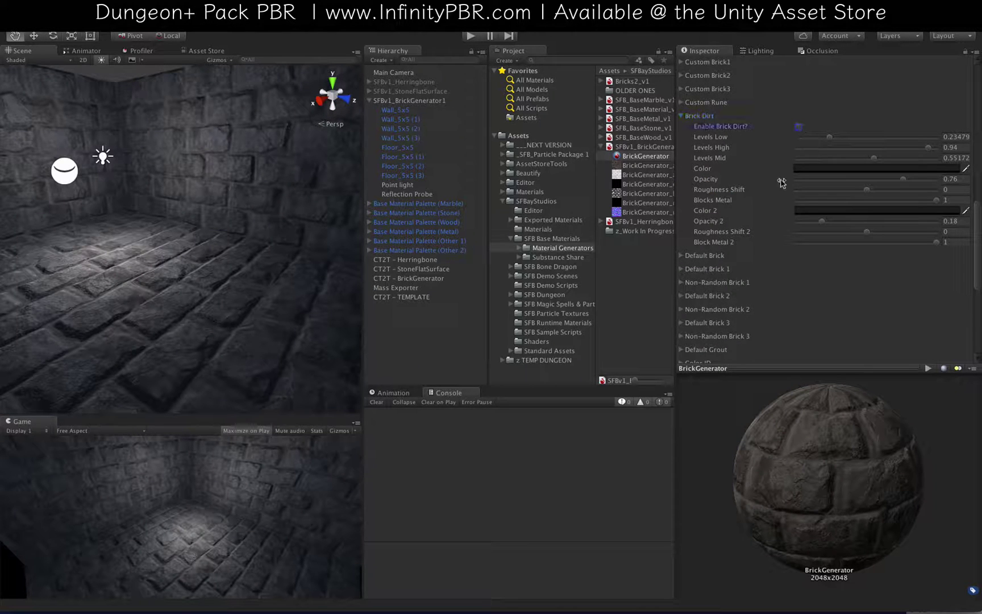
click(684, 116)
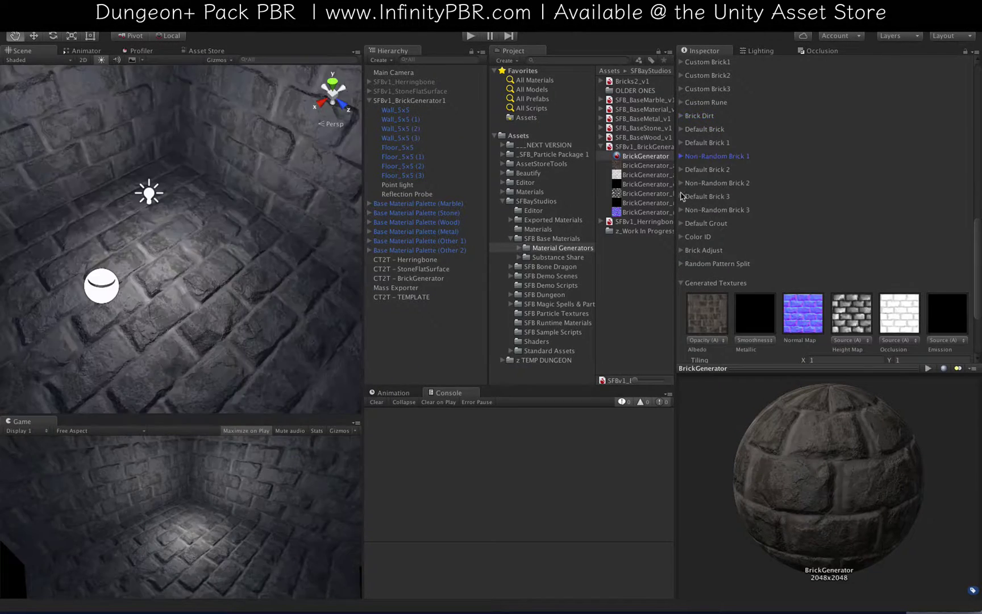
Step: Set Mask Random to 0 for both Default Brick 3 and Default Brick 2
click(704, 196)
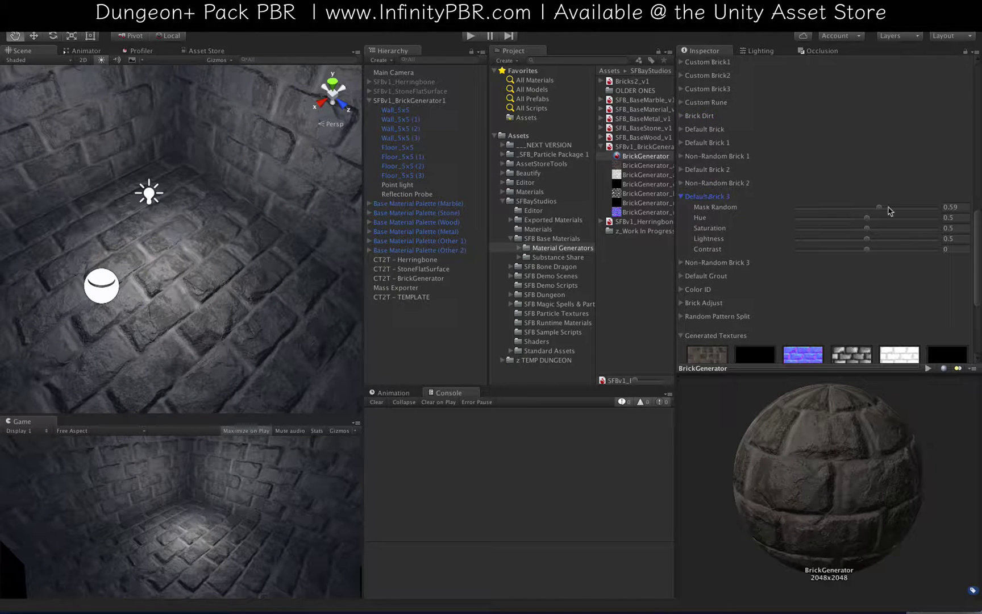
click(796, 207)
click(680, 169)
click(796, 180)
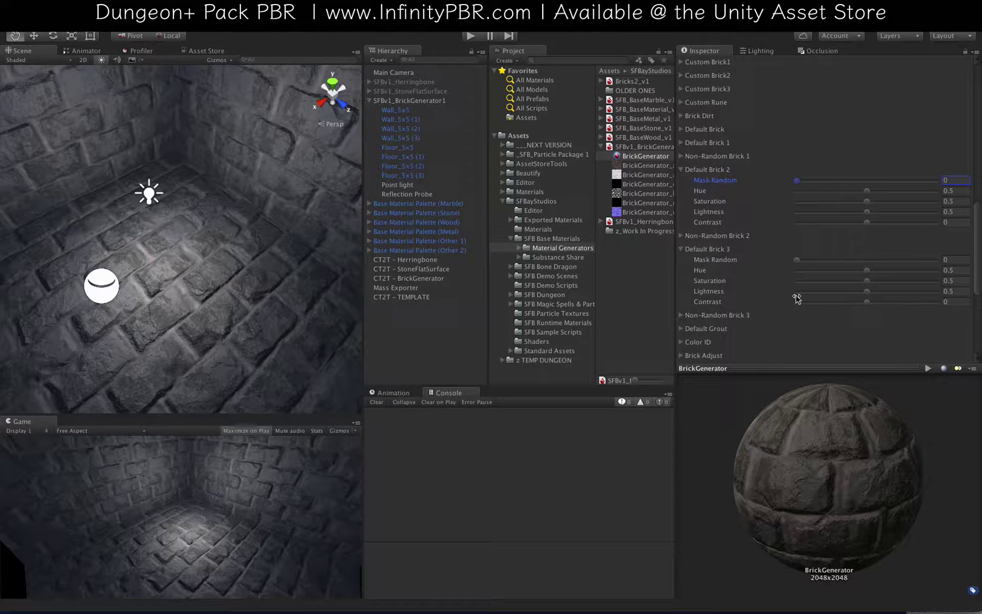
Step: Set Default Brick 2 to hue 0.309 and saturation 0.745, and Default Brick 3 to hue 0.686 and saturation 0.766
click(888, 270)
click(840, 190)
click(901, 201)
click(904, 281)
scroll(287, 246, down, 5)
alt+drag(287, 246, 236, 222)
scroll(236, 222, up, 3)
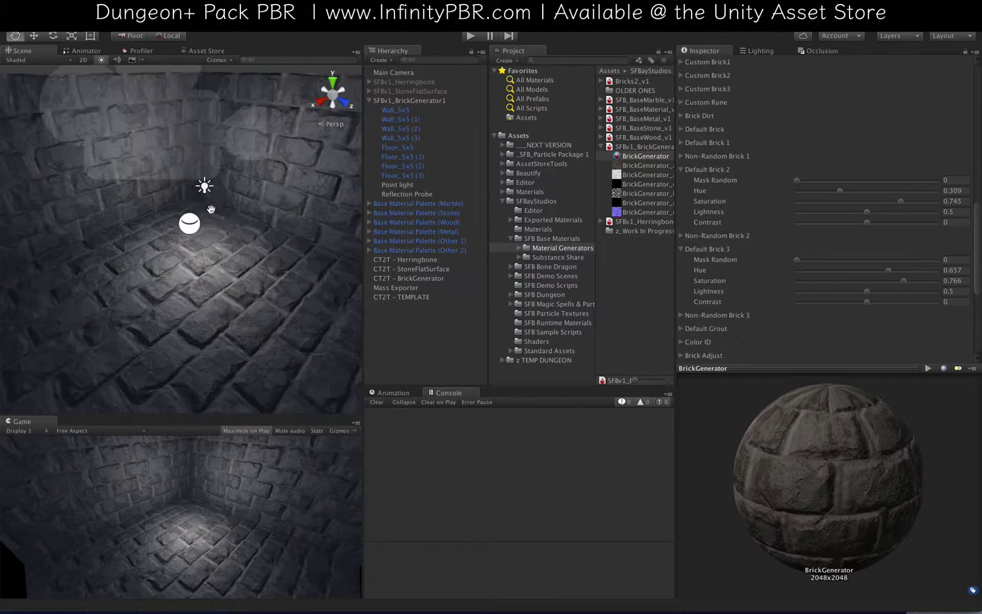
scroll(786, 293, down, 6)
scroll(778, 290, up, 3)
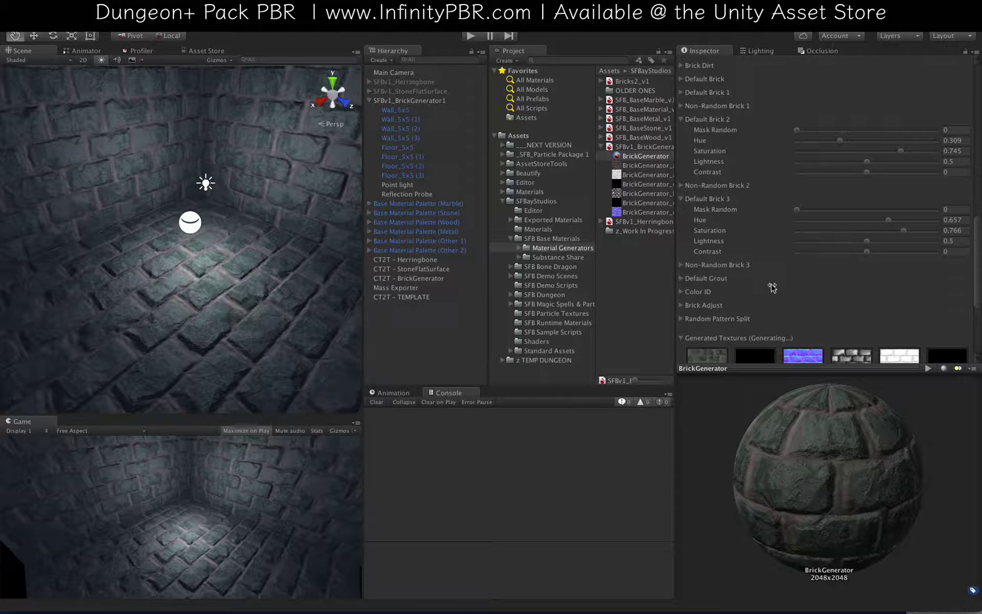
click(908, 223)
Step: Enable the Horizontal Mask for Non-Random Brick 3 and the Vertical Mask for Non-Random Brick 2
click(679, 265)
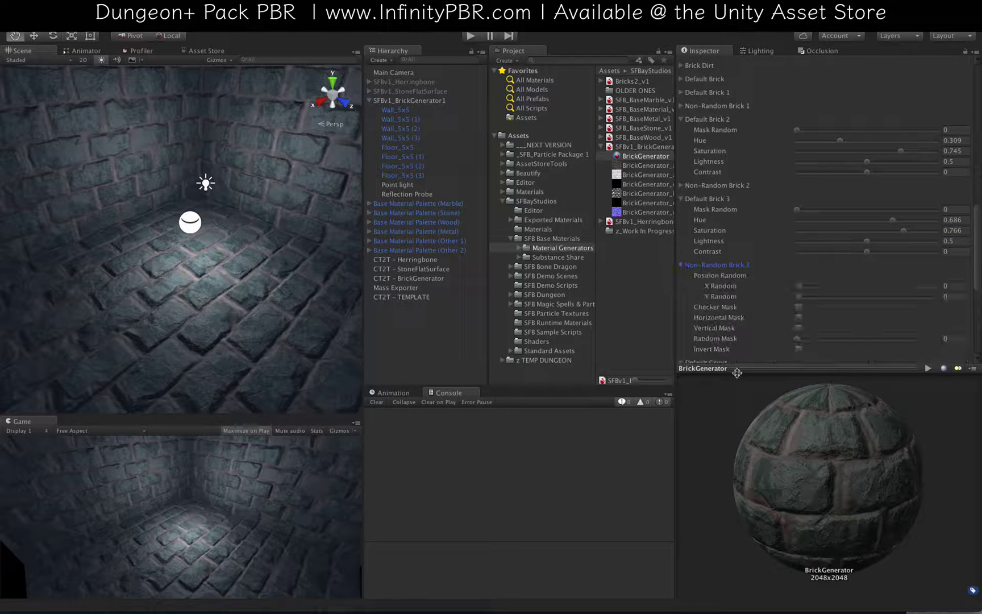
scroll(739, 298, down, 3)
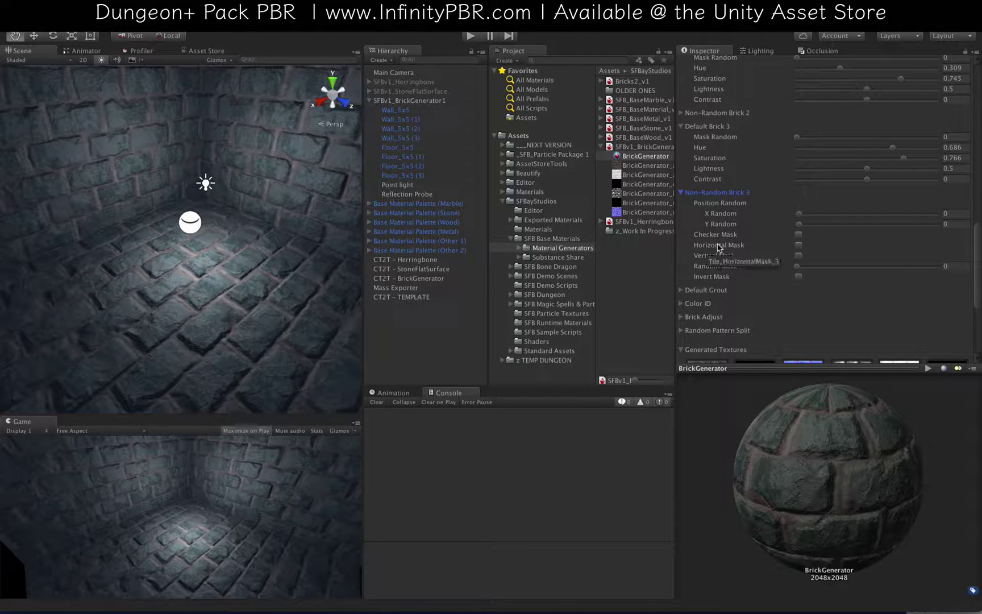
click(799, 246)
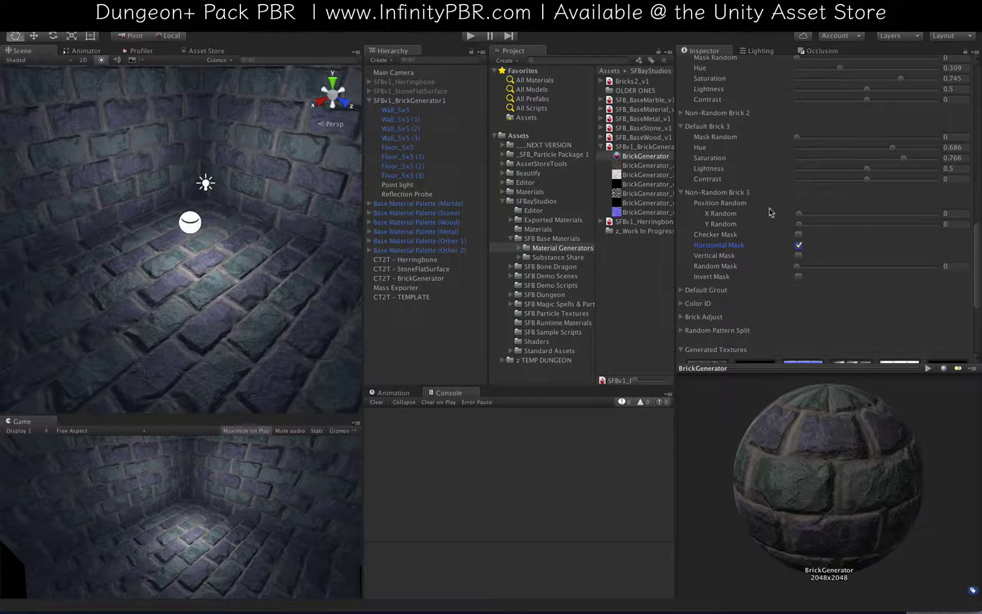
click(681, 112)
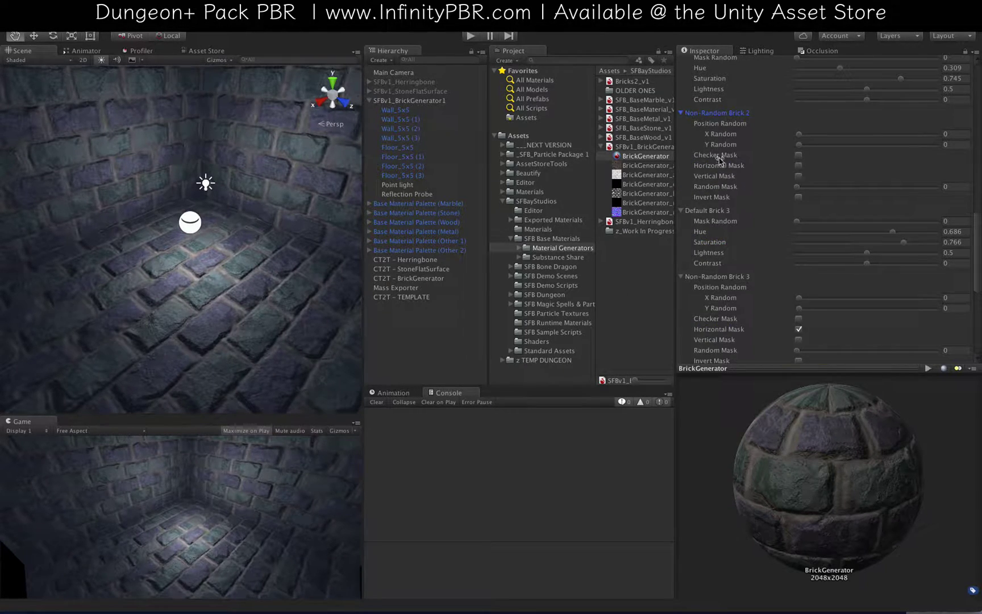
click(799, 176)
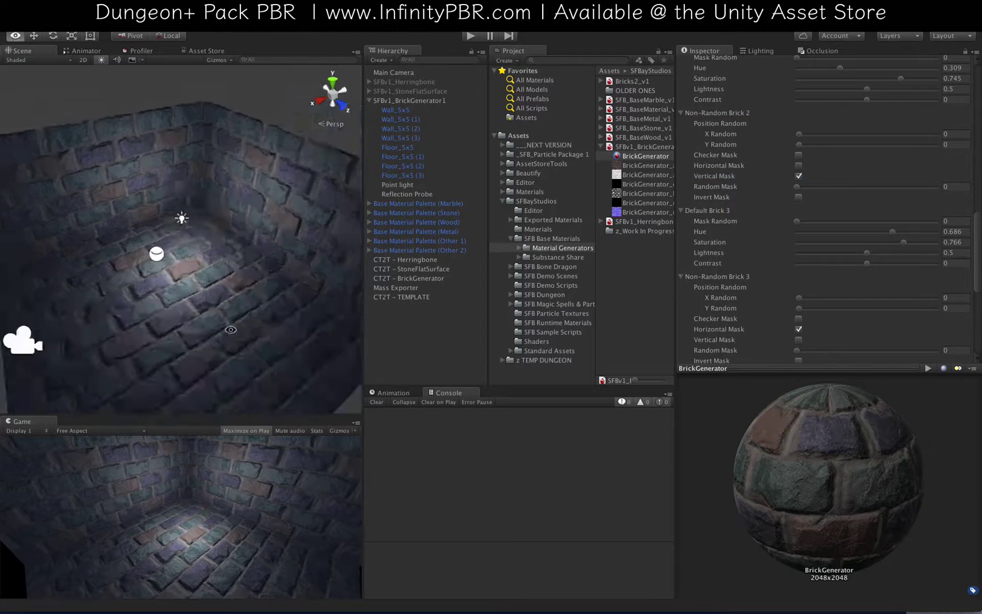
Step: Set Offset, Offset Random, Rotation Random and Interstice to 0 in the Default Brick settings
scroll(785, 237, up, 5)
click(681, 108)
click(797, 224)
click(796, 235)
click(795, 213)
click(796, 193)
scroll(149, 311, up, 8)
click(804, 194)
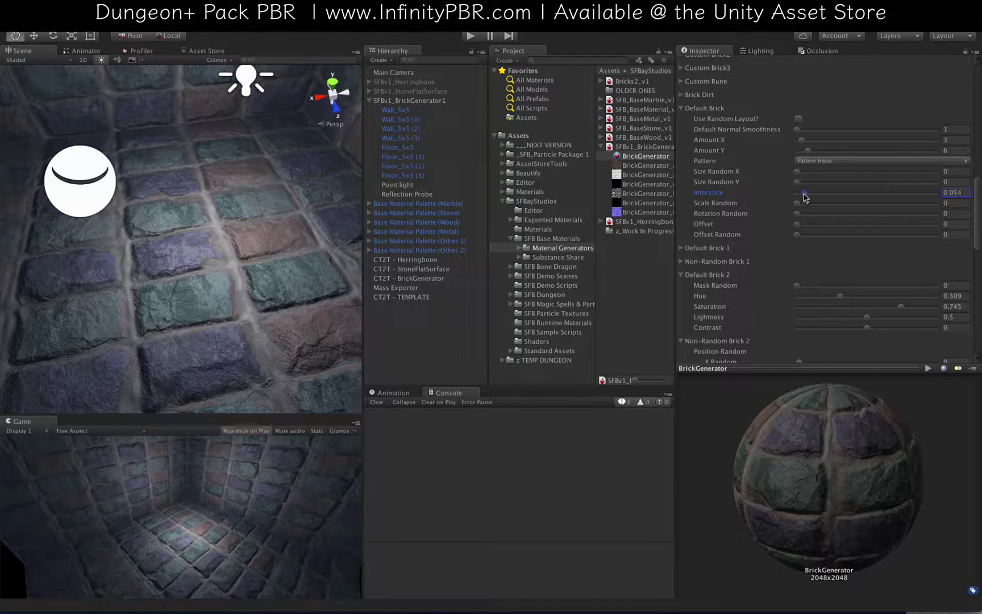
click(796, 194)
scroll(797, 170, down, 2)
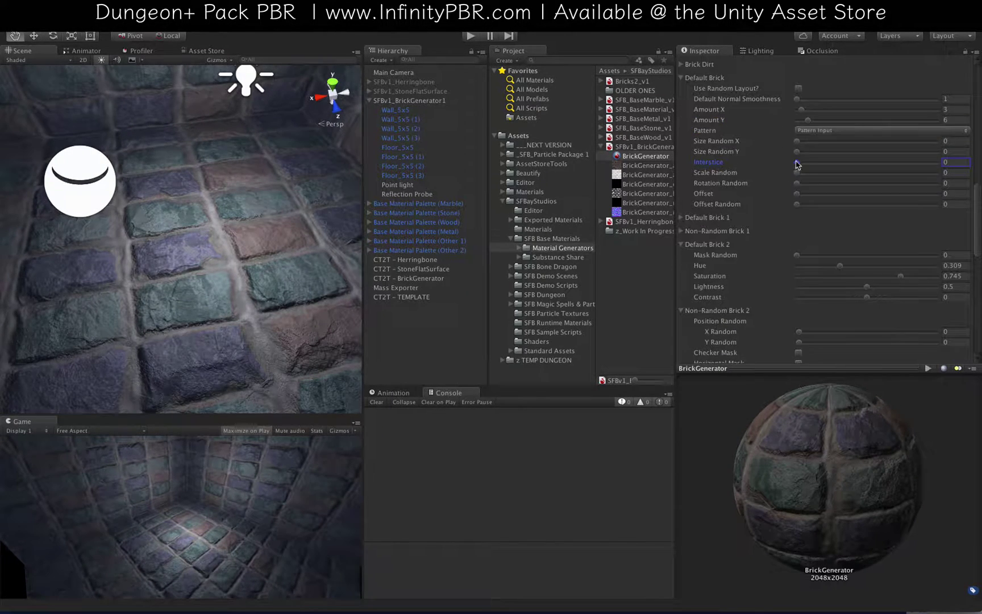
Step: Change the Default Brick pattern to Square and inspect the floor surface up close
click(826, 131)
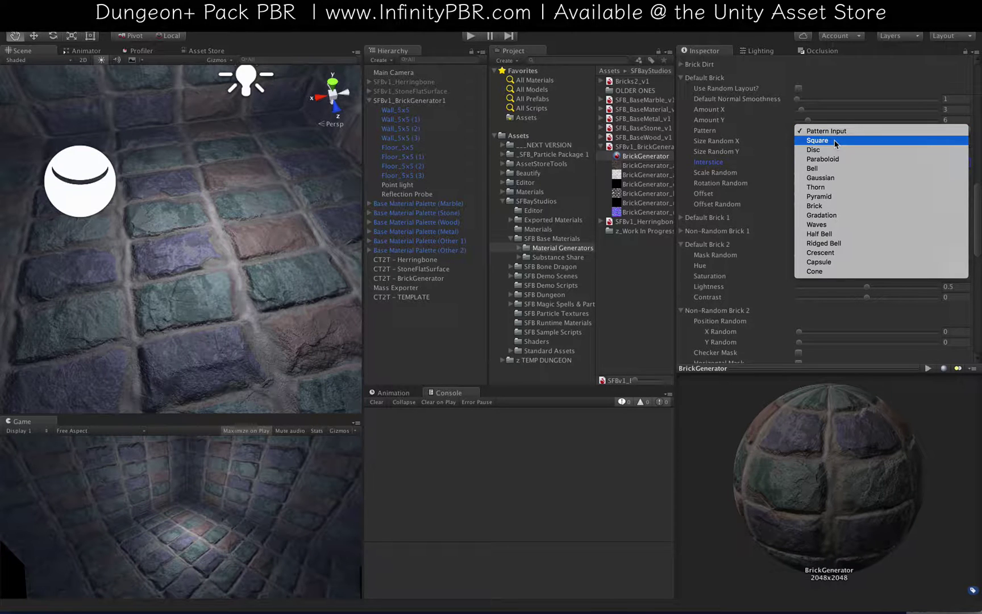
click(835, 145)
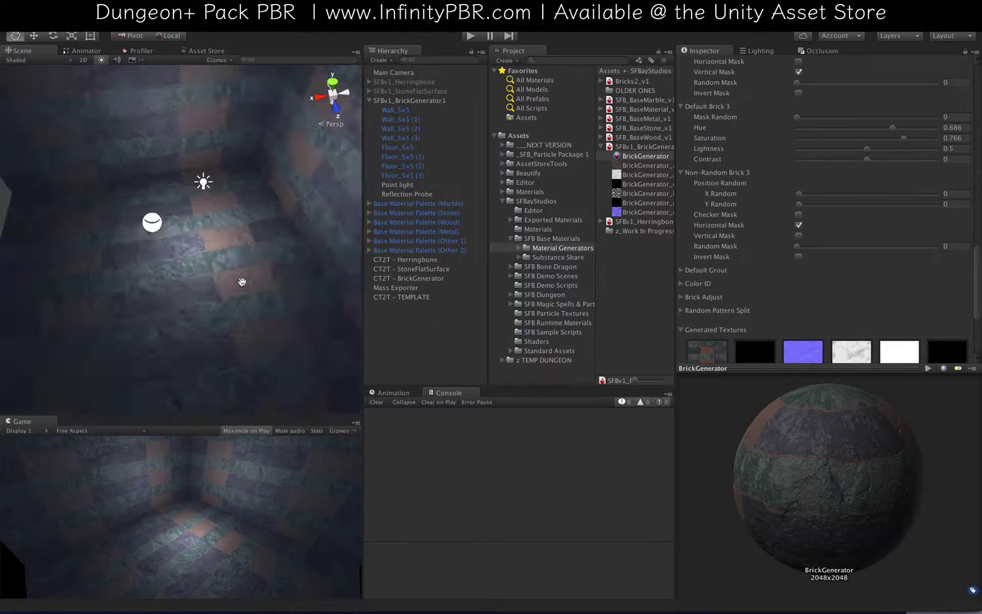
scroll(241, 281, up, 5)
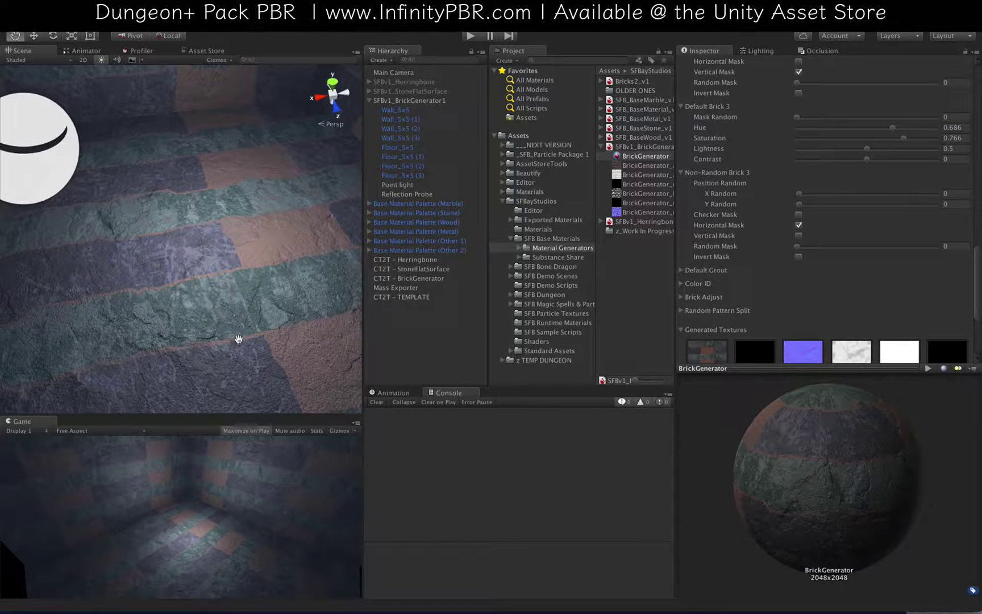
alt+drag(239, 336, 228, 302)
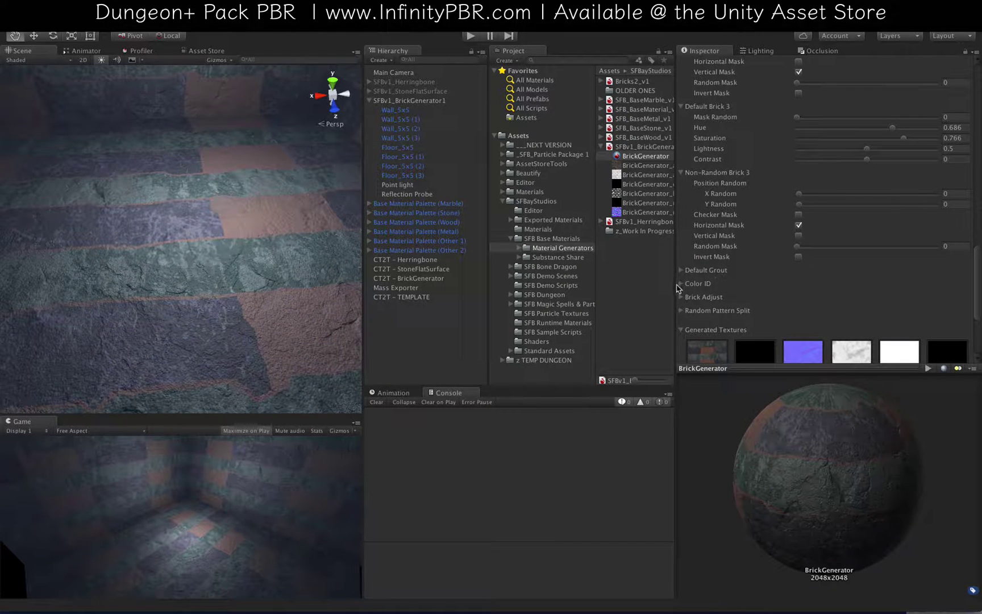
Step: Examine the Color ID settings, the generated textures and the color layout on the room's surfaces
click(679, 285)
scroll(726, 284, down, 3)
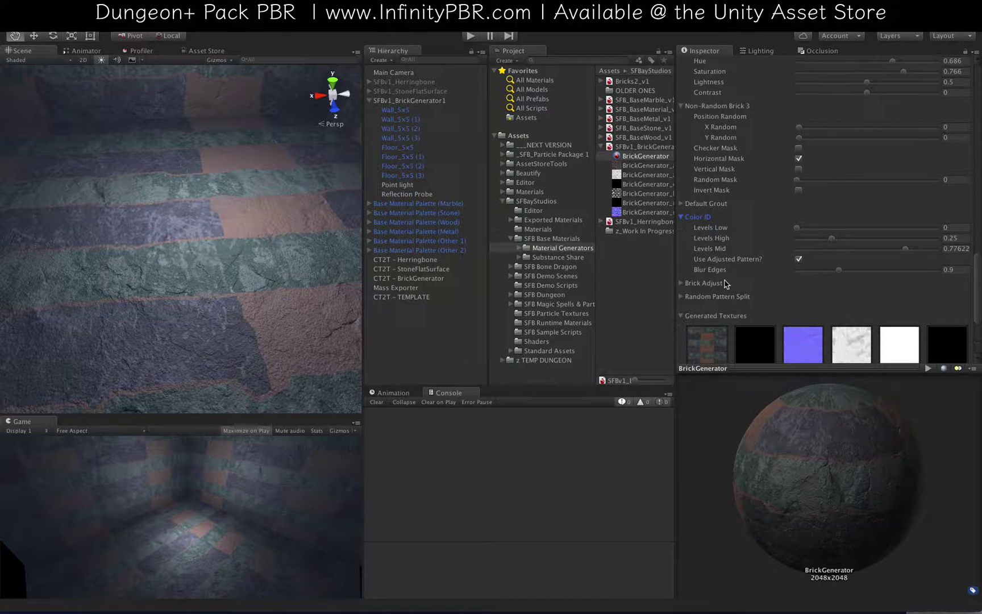
scroll(725, 284, down, 1)
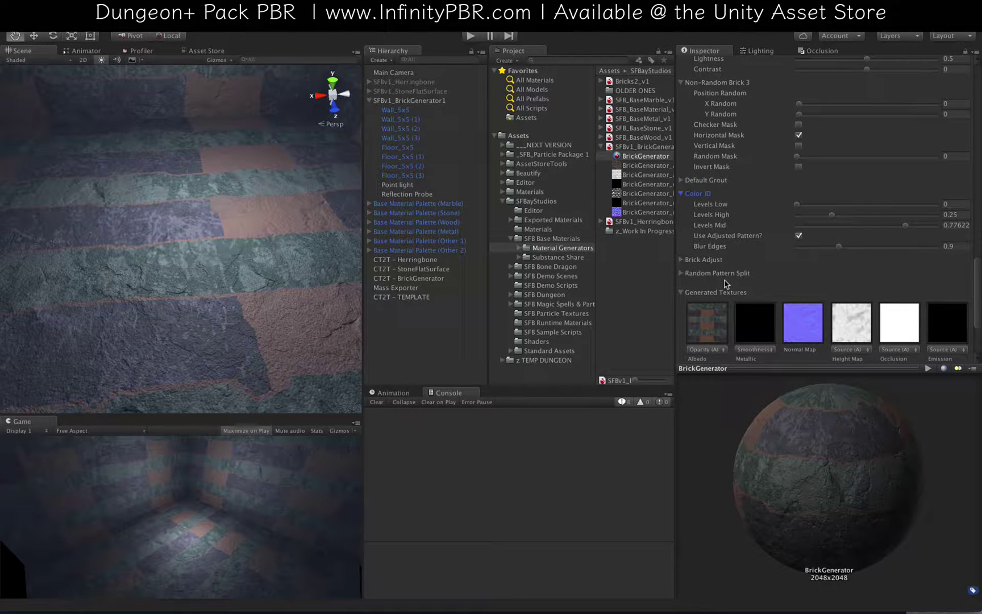
scroll(853, 236, down, 5)
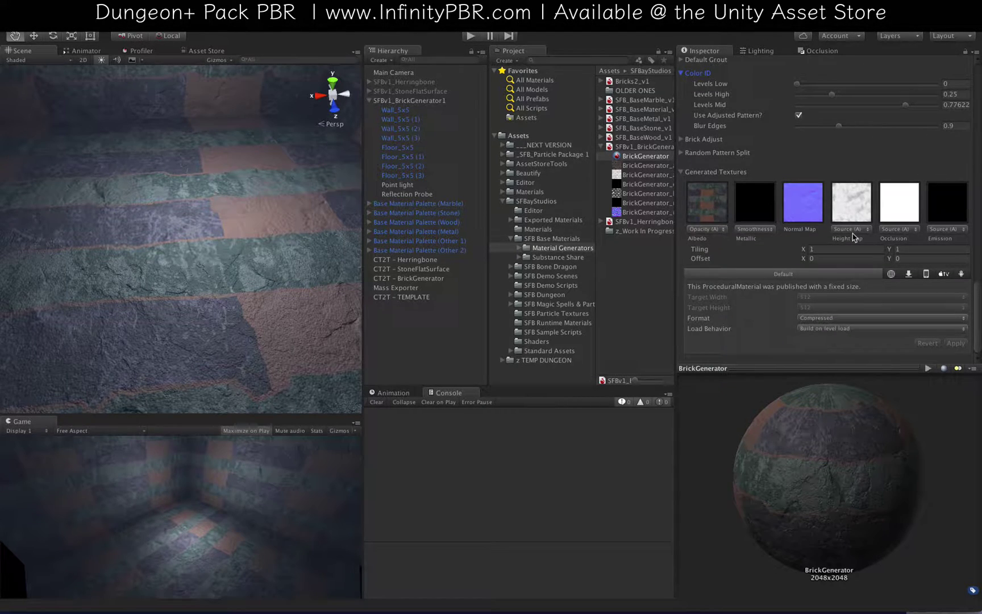
scroll(852, 236, up, 7)
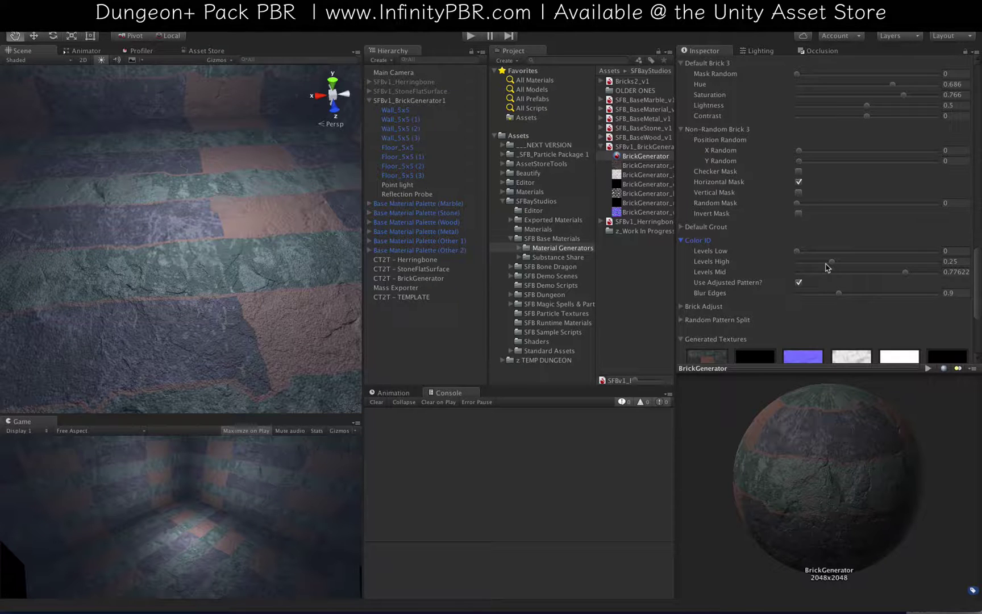
scroll(257, 284, down, 5)
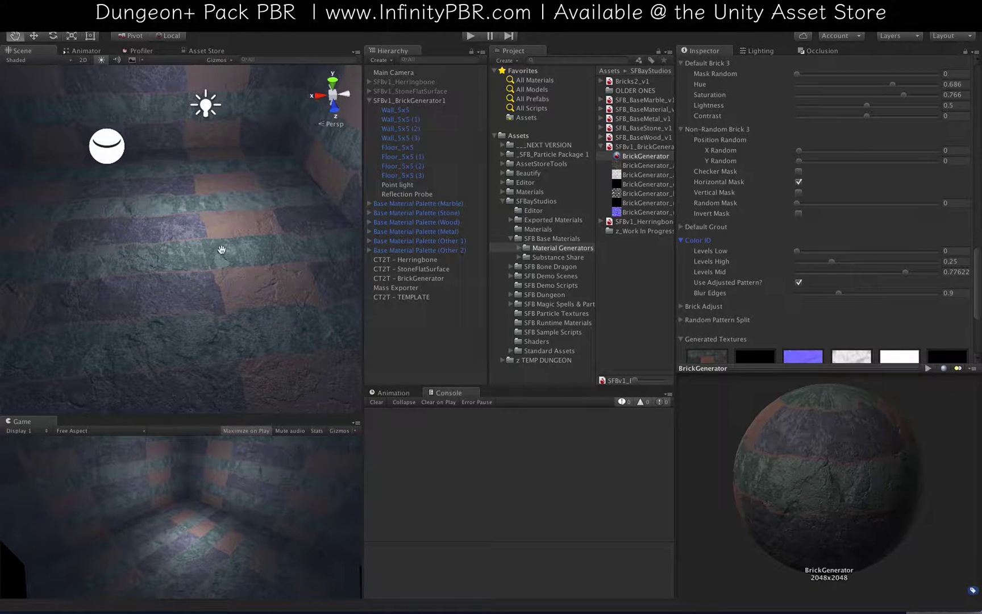
alt+drag(217, 251, 284, 295)
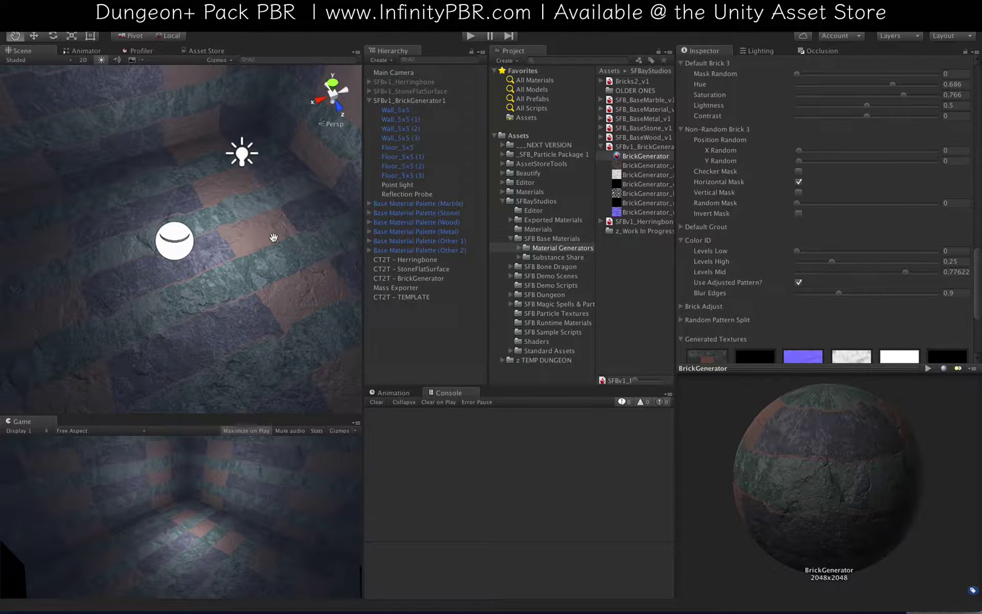
Step: Set Blur Edges to 0 in the Color ID settings and check the brick edges in the room
scroll(262, 250, up, 5)
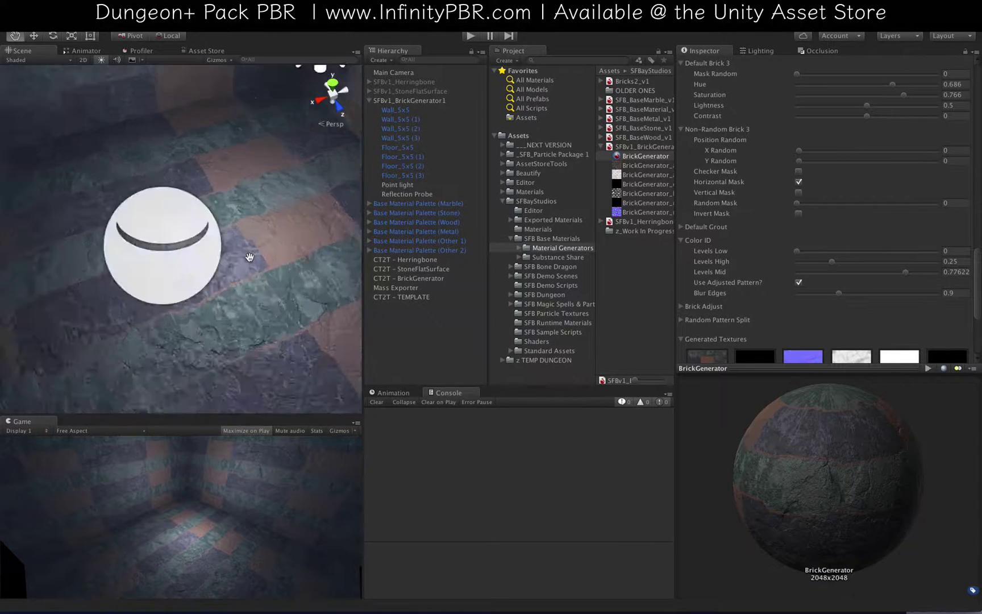
scroll(250, 257, up, 1)
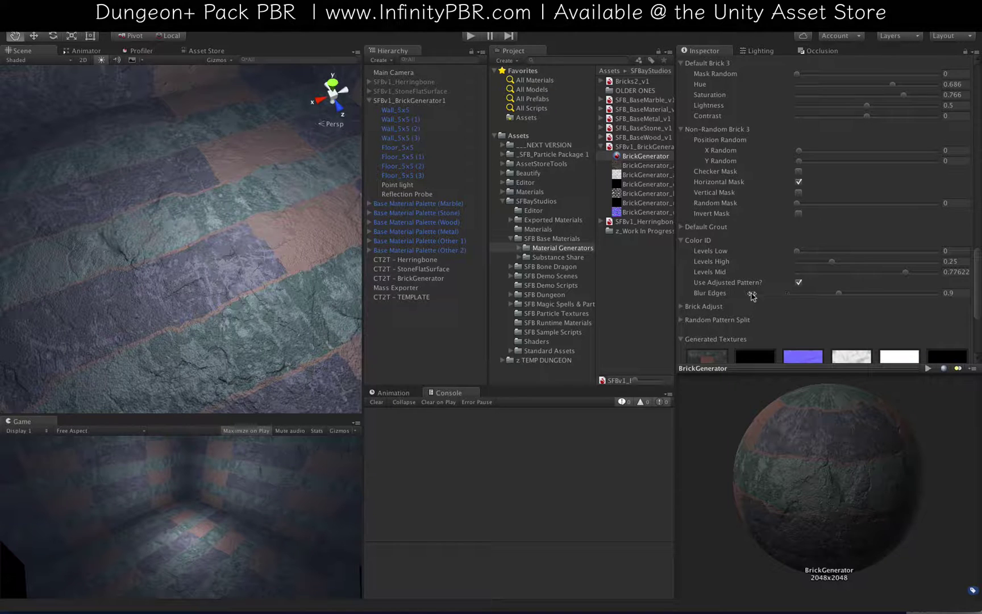
drag(792, 299, 770, 395)
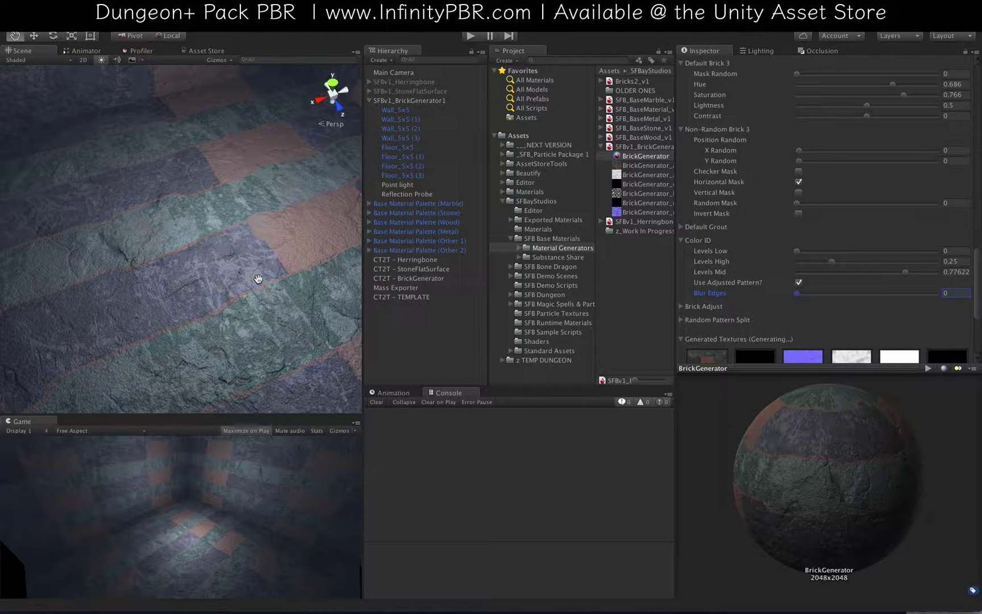
alt+drag(203, 292, 325, 284)
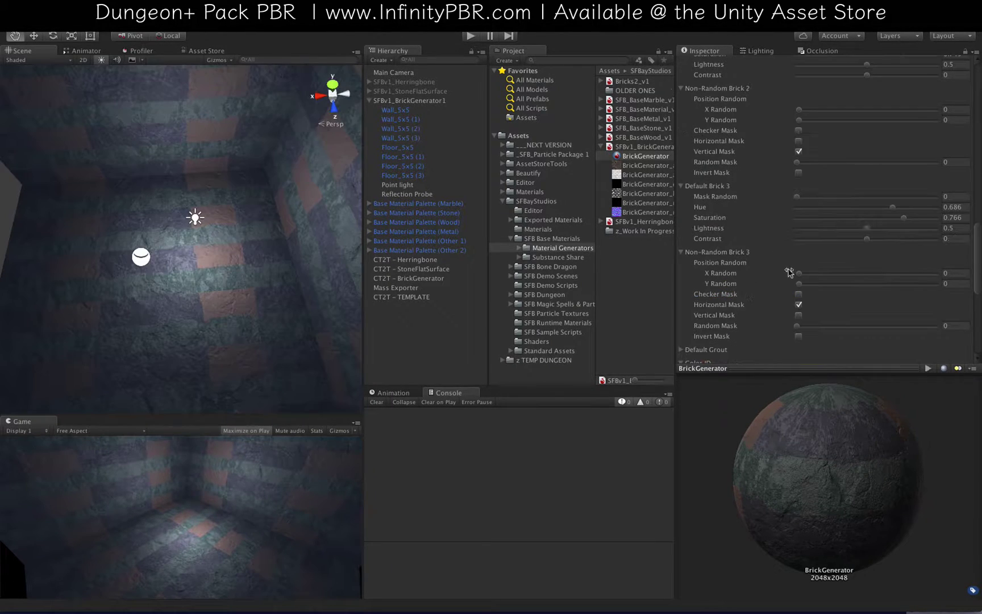
Step: Try the Checker Mask on Non-Random Brick 3, and switch Non-Random Brick 2 from the Vertical Mask to the Checker Mask
click(798, 294)
click(799, 304)
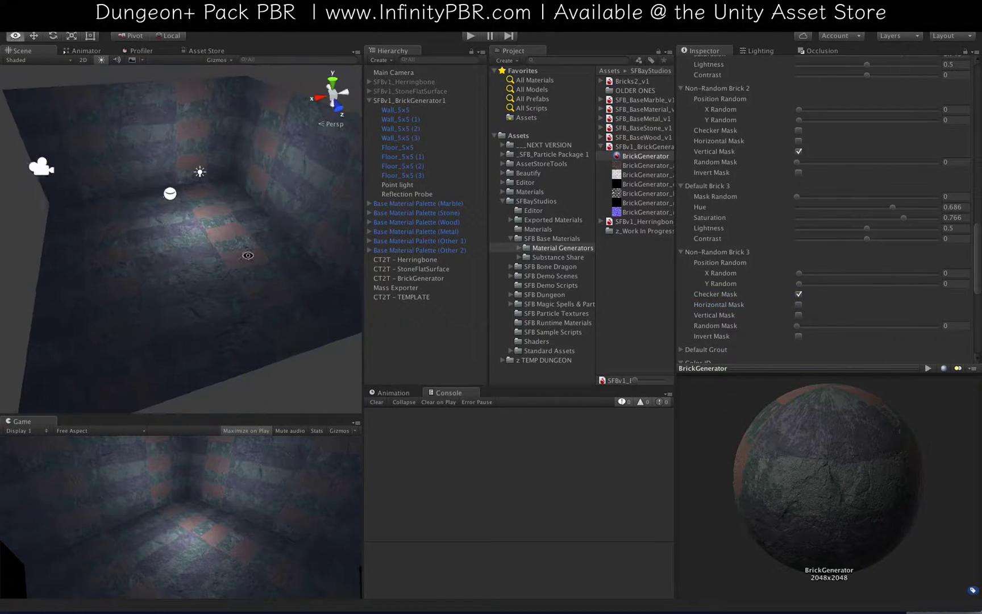
click(799, 141)
scroll(799, 141, down, 3)
scroll(799, 141, up, 2)
click(798, 141)
click(798, 131)
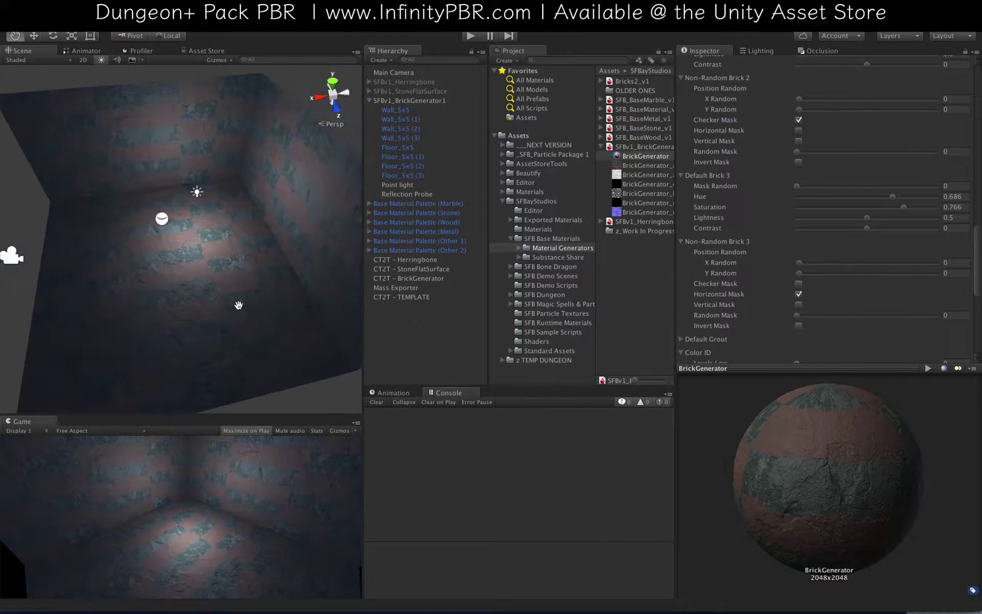
Step: Enable Invert Mask for Non-Random Brick 2 and both the Horizontal and Vertical Masks for Non-Random Brick 3
click(798, 162)
click(799, 283)
click(798, 304)
click(798, 283)
click(798, 294)
click(799, 294)
click(799, 304)
click(798, 305)
double_click(798, 325)
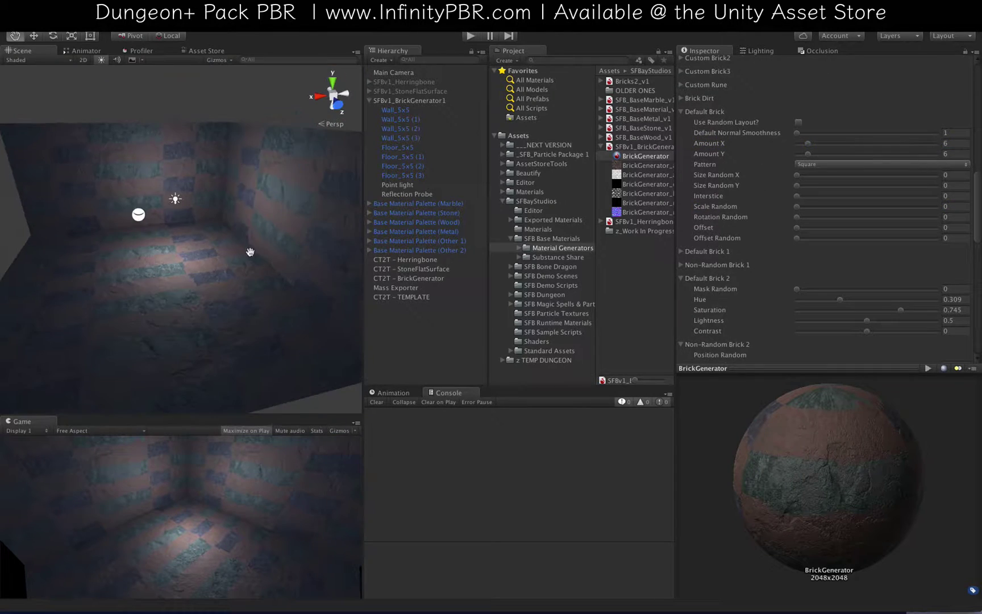
alt+drag(248, 252, 205, 277)
scroll(212, 297, up, 3)
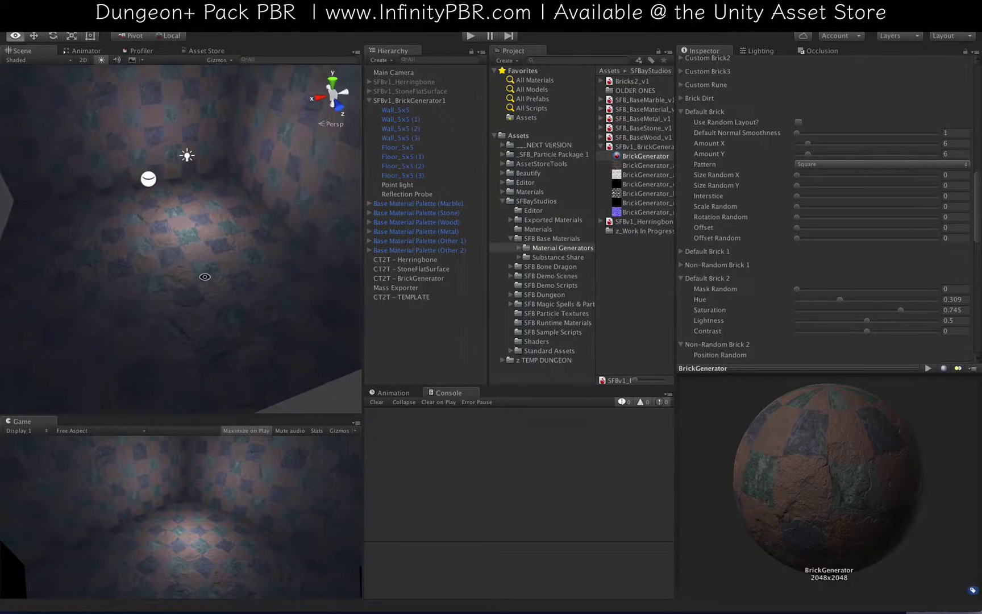
scroll(205, 278, up, 5)
scroll(704, 253, down, 3)
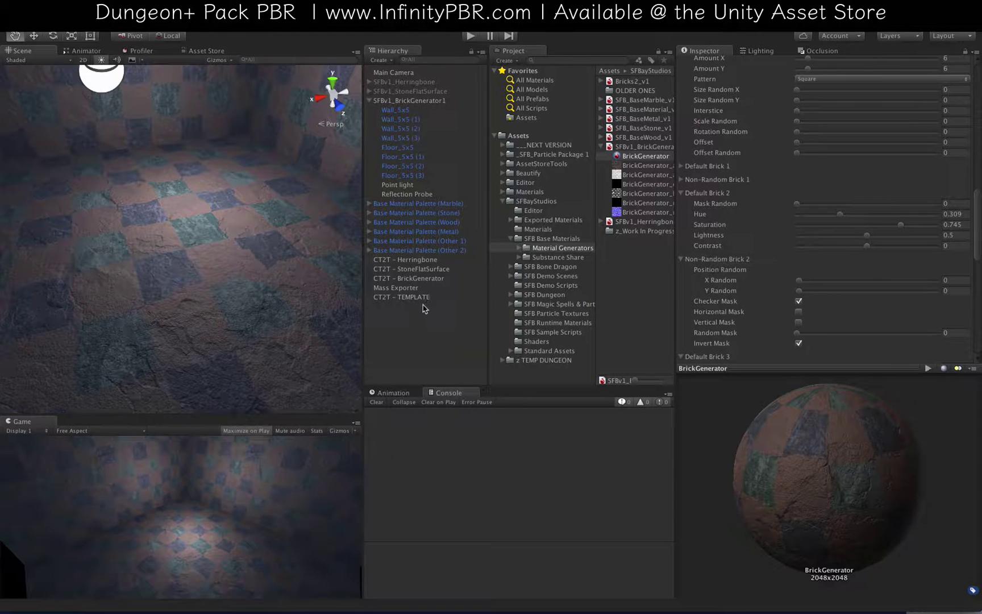
Step: Frame the Base Material Palette (Marble) object in the scene and examine its sixteen materials
click(433, 280)
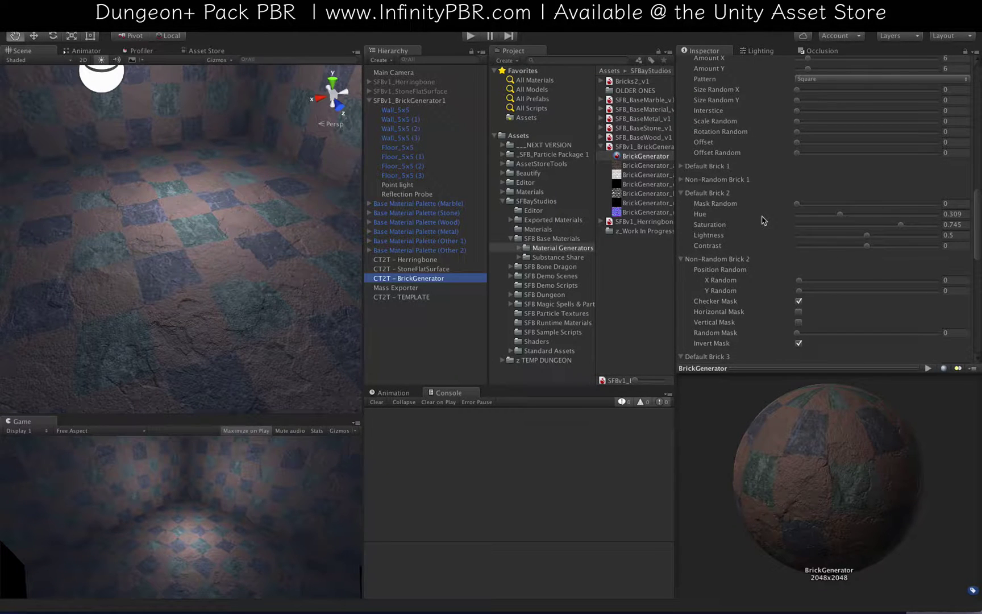
double_click(432, 203)
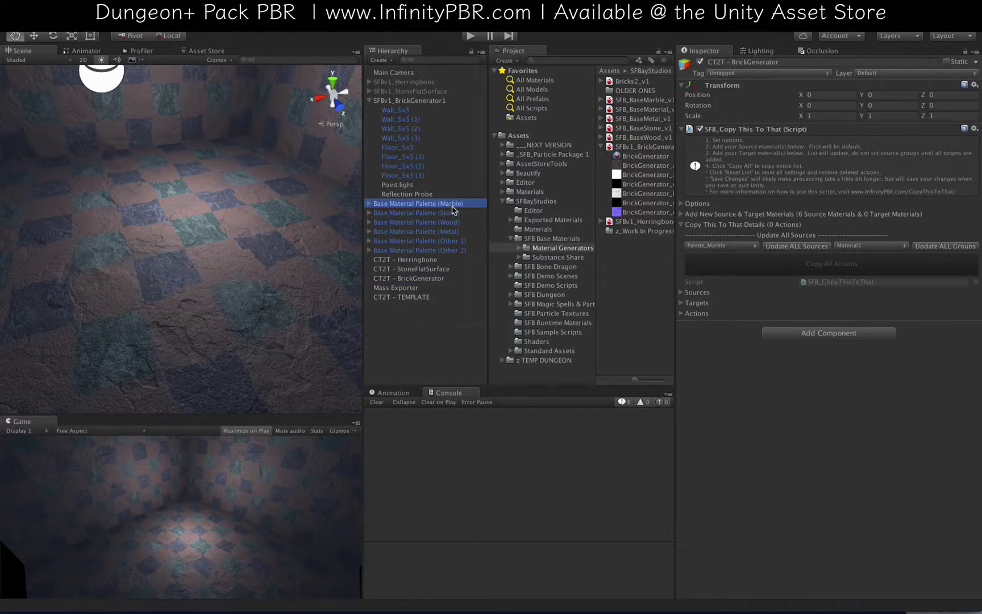
alt+drag(197, 272, 158, 290)
scroll(228, 271, up, 6)
scroll(199, 295, up, 3)
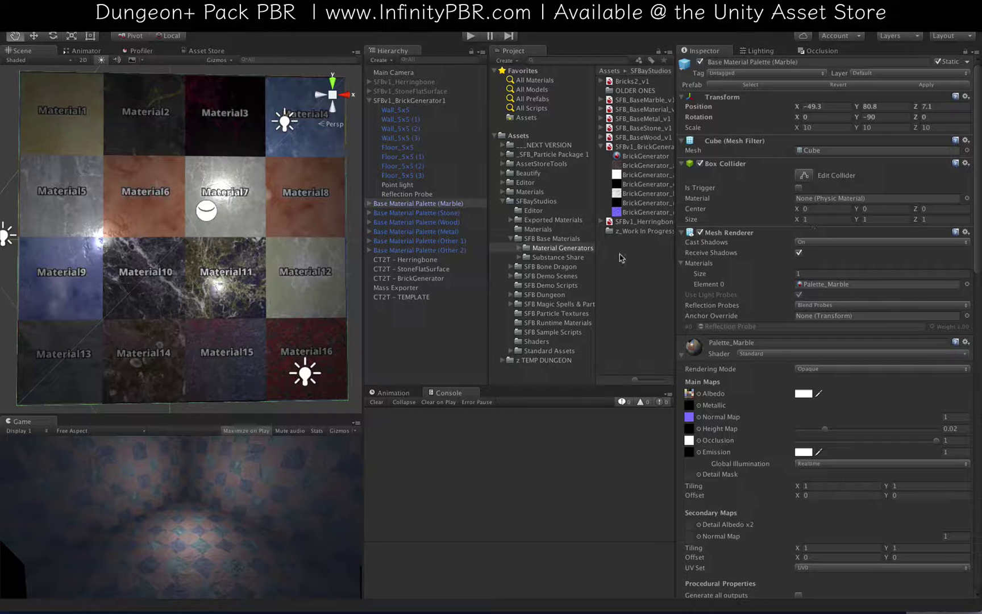
Step: Add the BrickGenerator material as a target in the Copy This To That script of the CT2T - BrickGenerator object
click(419, 288)
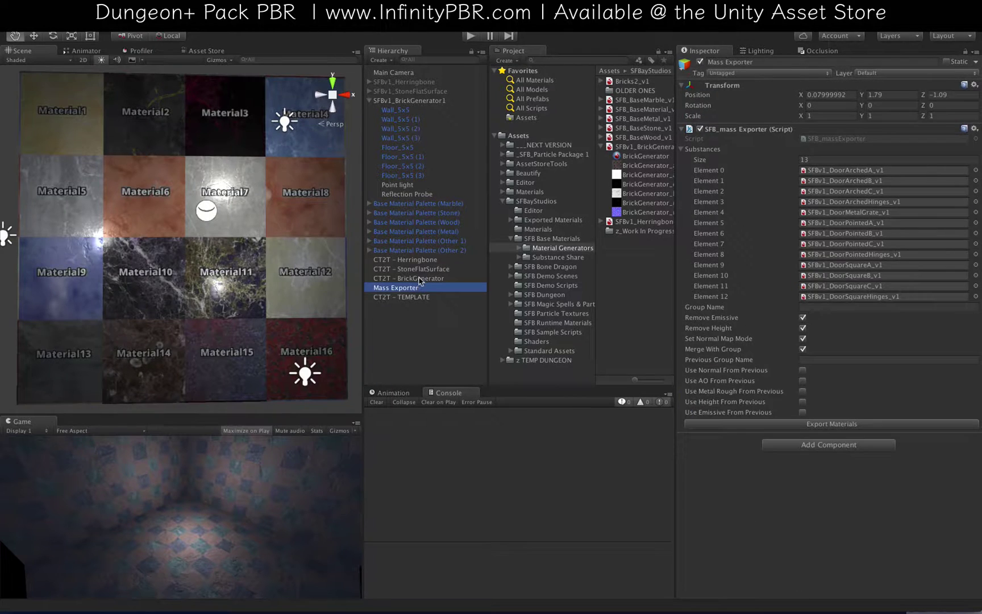
click(418, 279)
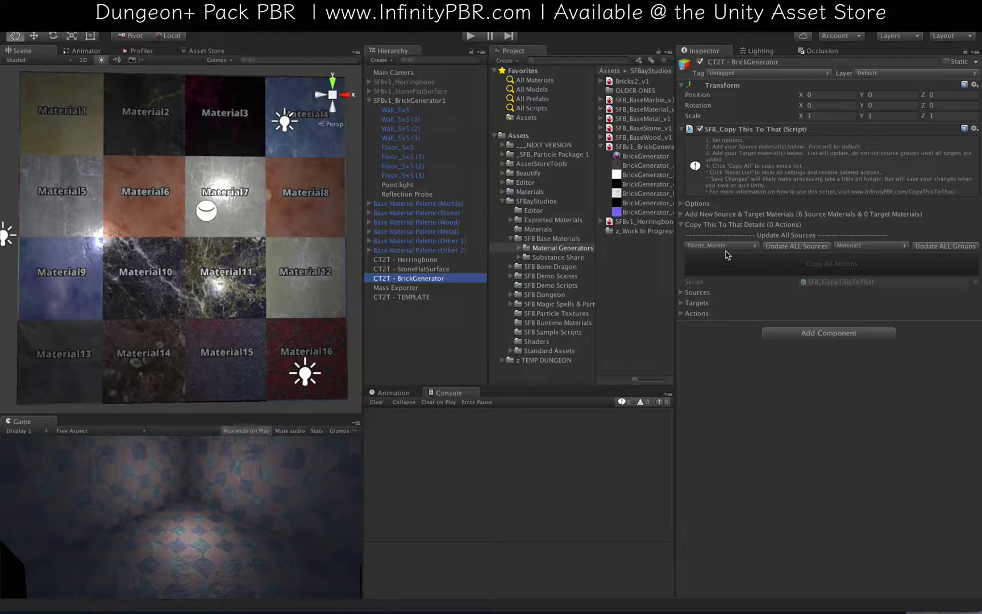
click(683, 215)
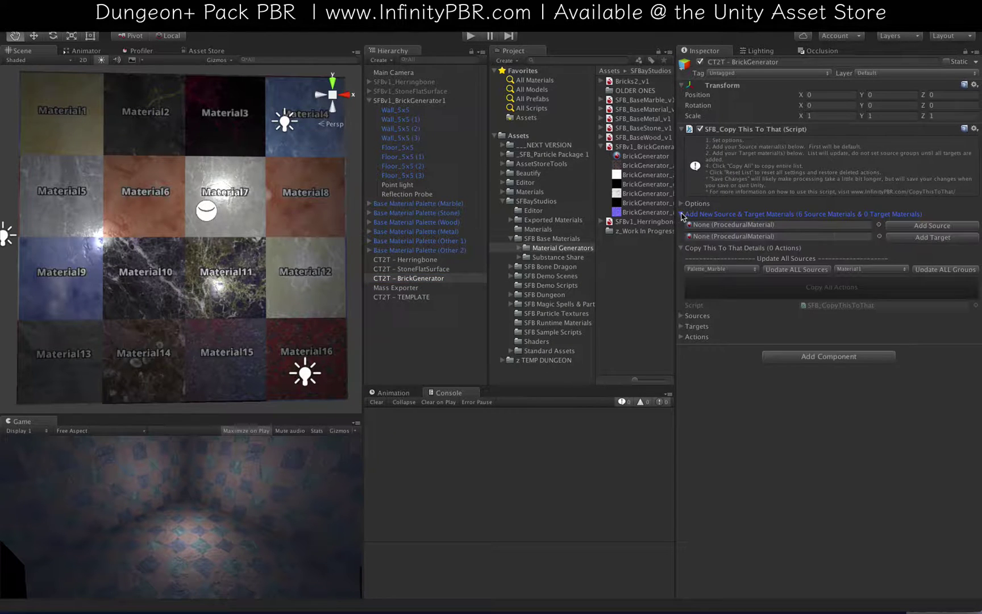
drag(645, 158, 726, 246)
click(922, 237)
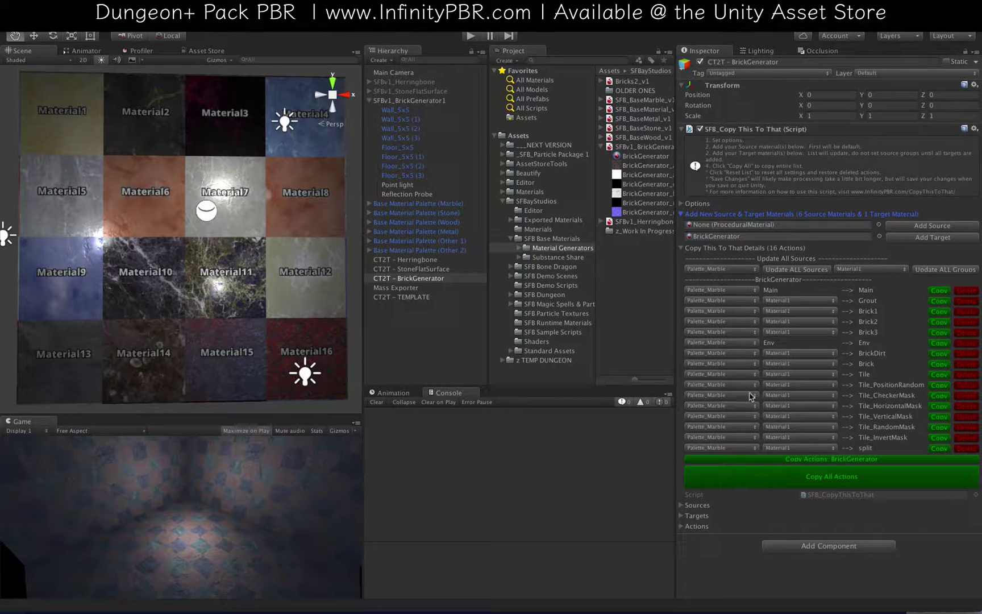
Step: Turn off Include "Env" in the copy script's options and rebuild its actions list
click(682, 204)
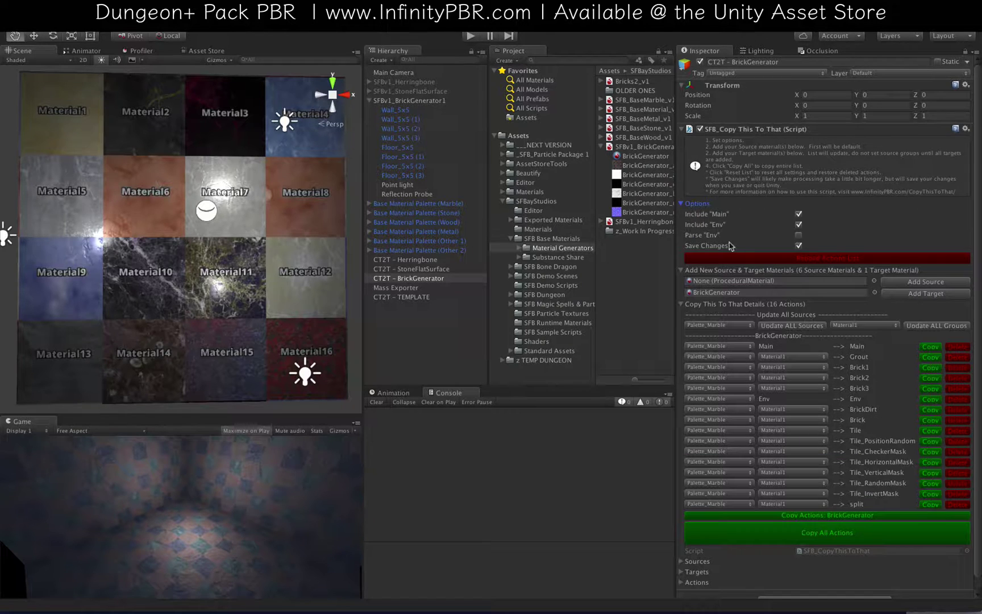
click(799, 225)
click(760, 258)
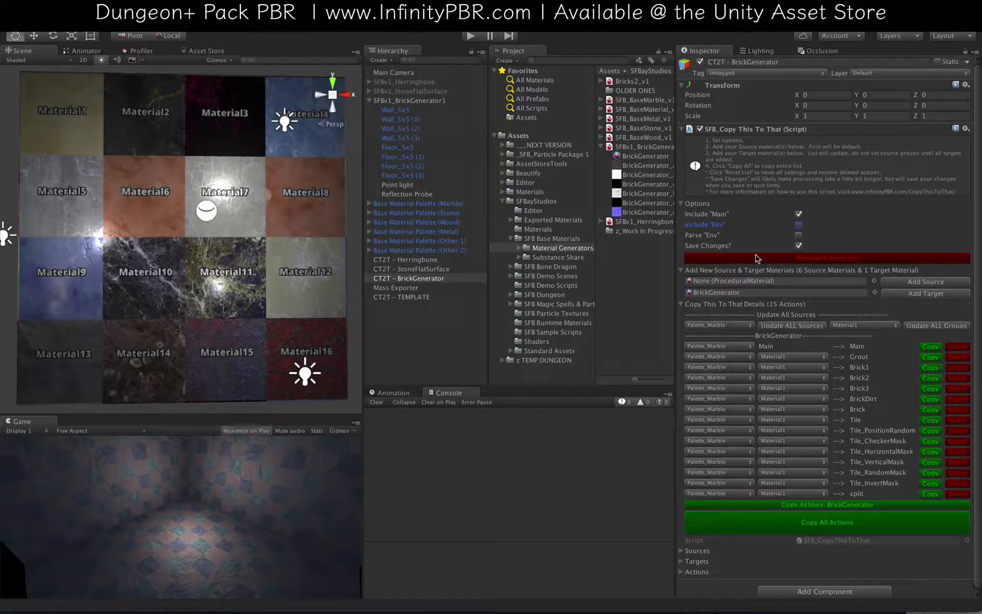
click(685, 205)
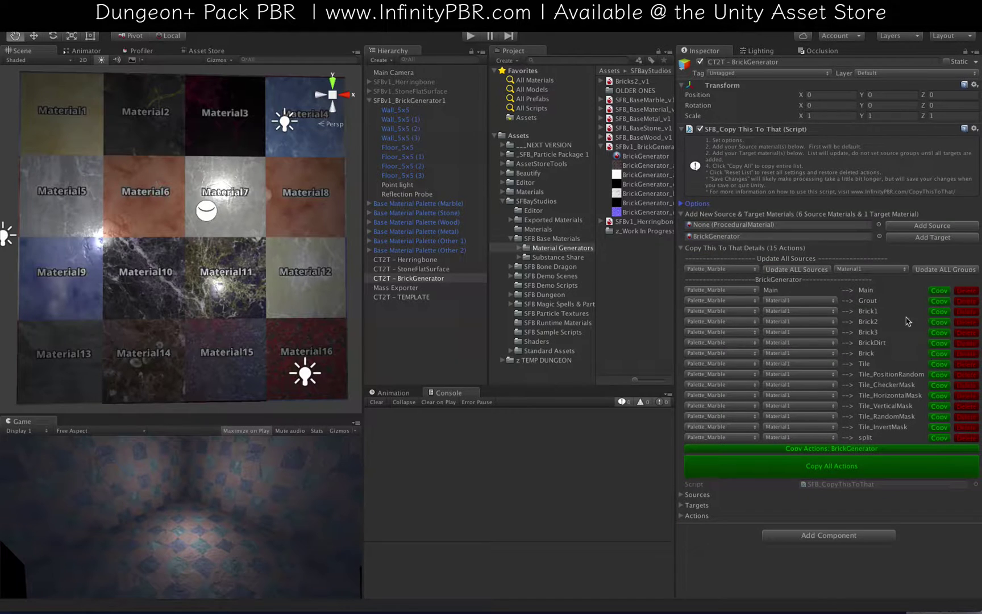
Step: Delete all copy actions except Main, Brick1, Brick2 and Brick3
click(961, 343)
click(961, 344)
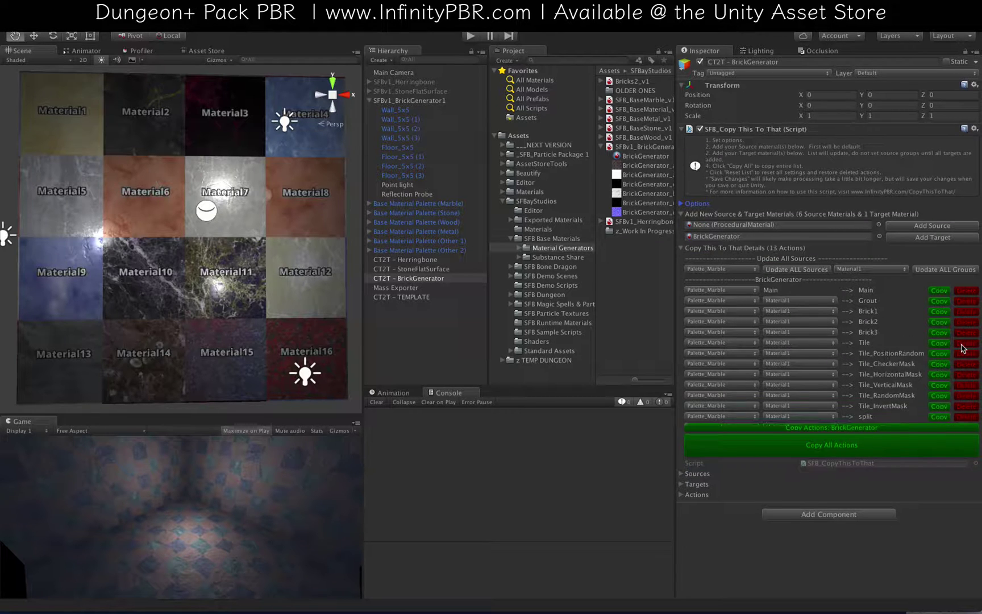
click(961, 344)
click(961, 344)
click(962, 344)
click(962, 344)
click(962, 343)
click(962, 344)
click(961, 344)
click(961, 344)
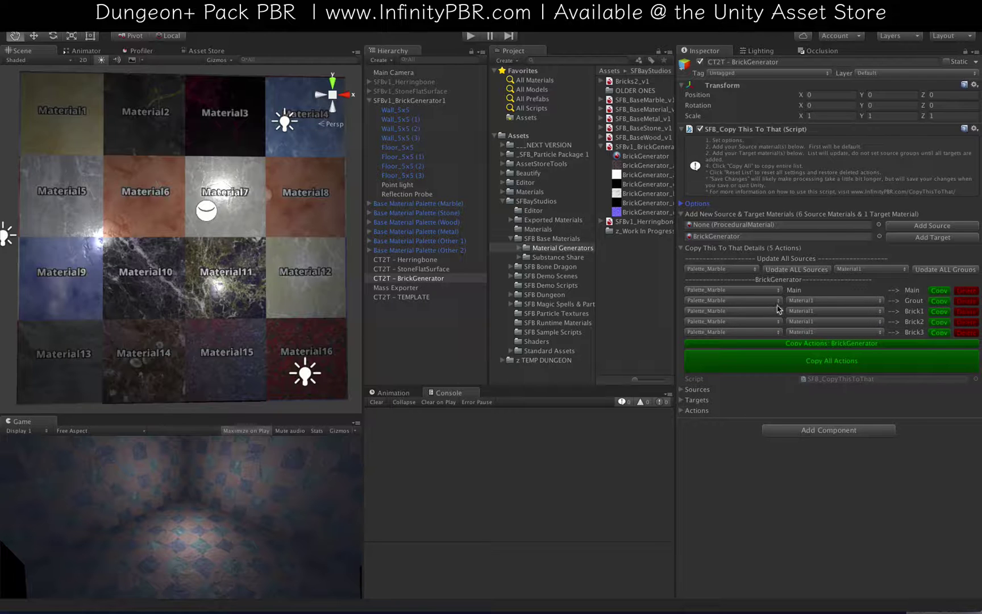
click(961, 301)
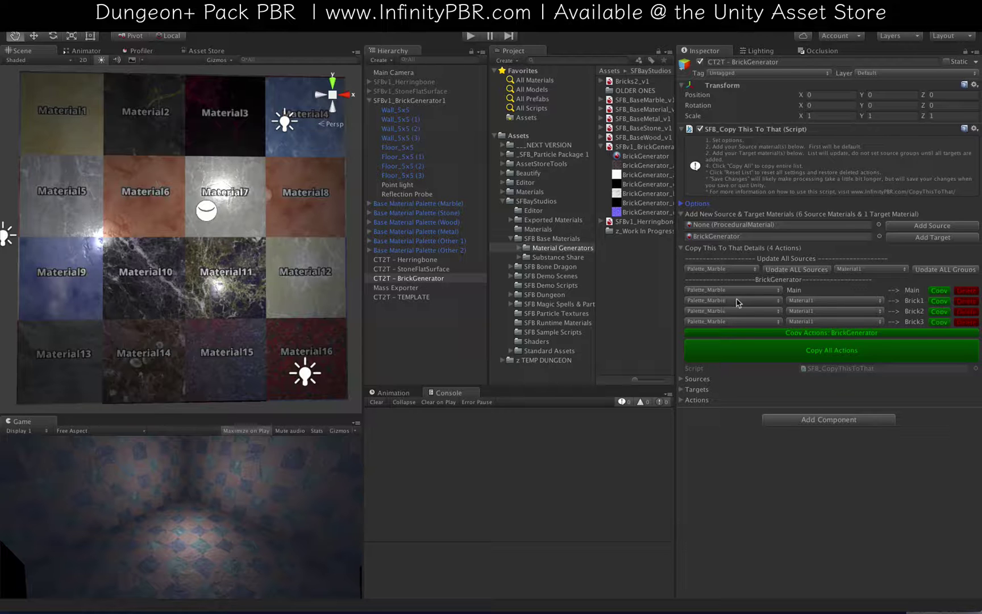
Step: Set the Palette_Marble sources to Material2 for Brick1, Material3 for Brick2 and Material10 for Brick3, and run all copy actions
click(845, 300)
click(831, 303)
click(830, 302)
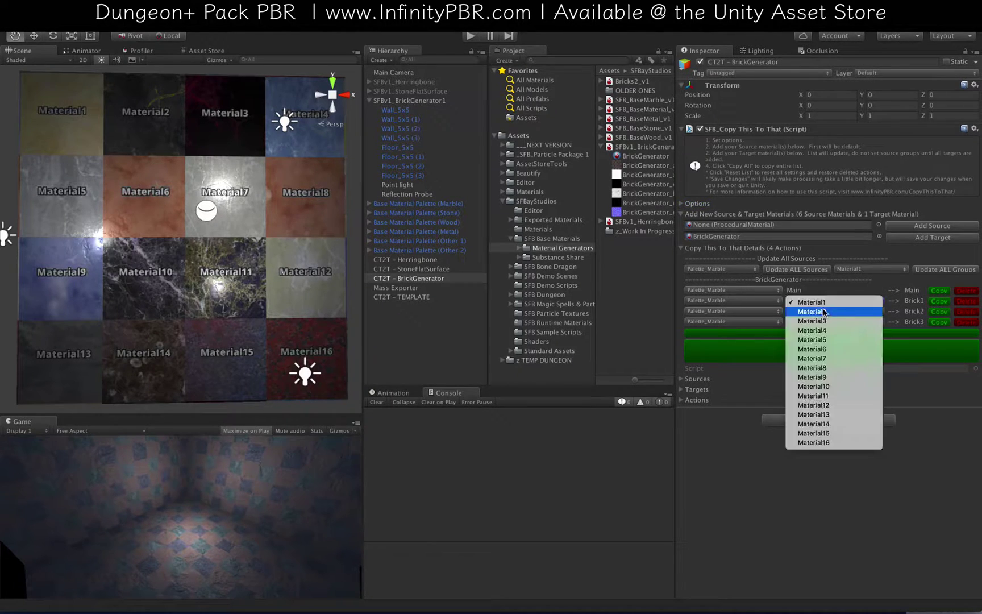
click(822, 322)
click(833, 322)
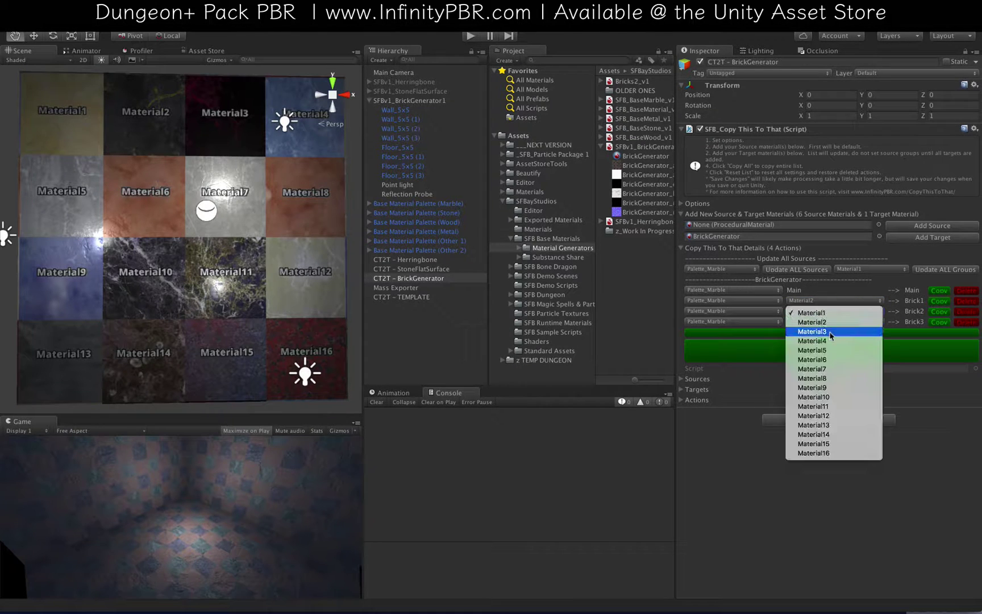
click(830, 396)
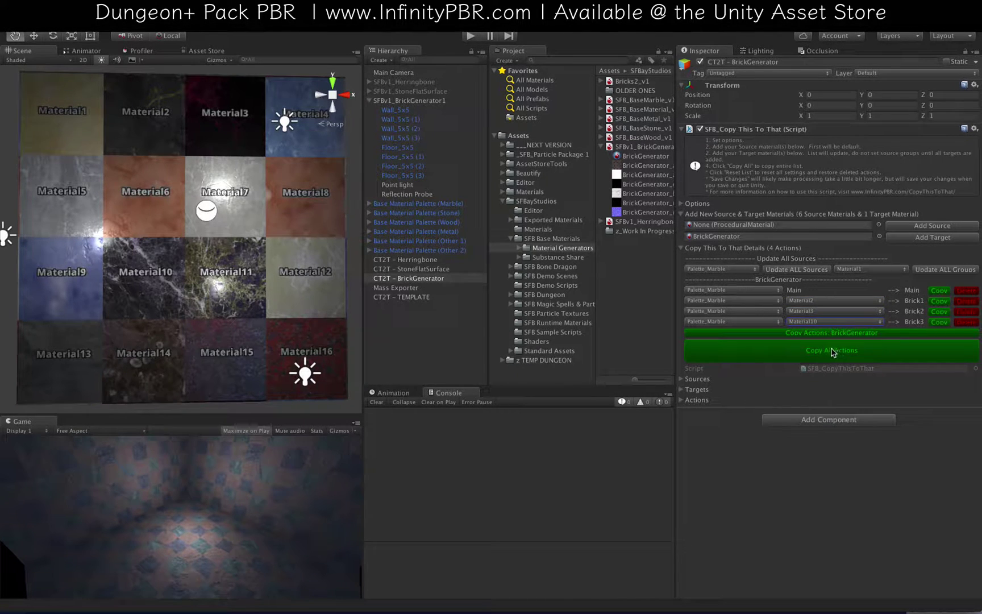
click(834, 353)
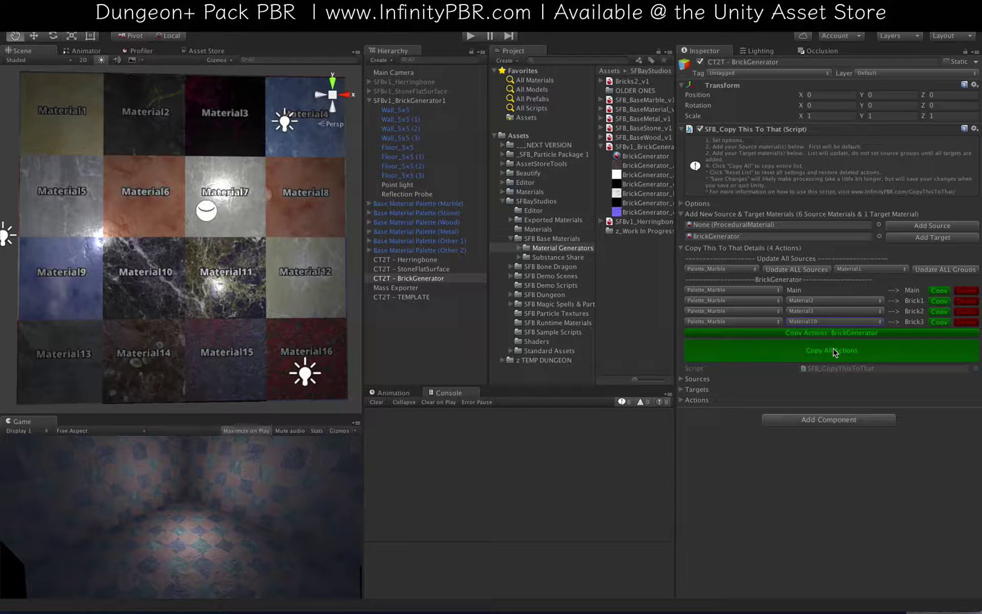
Step: Frame Floor_5x5 in the scene and inspect the marble tiles on the room's floor and walls
double_click(411, 149)
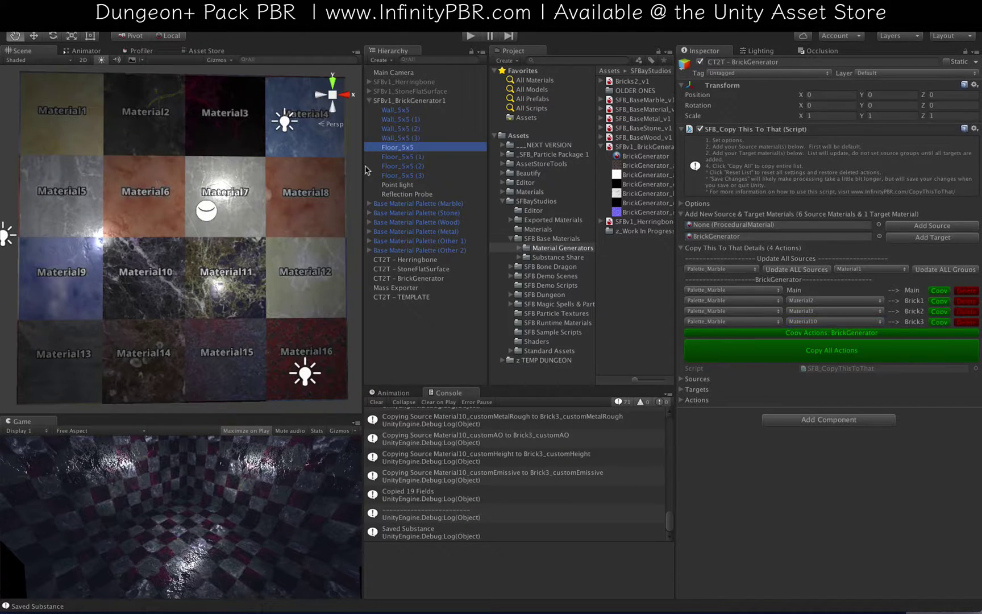
alt+drag(193, 222, 50, 290)
alt+drag(336, 185, 42, 257)
scroll(220, 249, up, 8)
scroll(220, 249, down, 6)
alt+drag(220, 249, 320, 228)
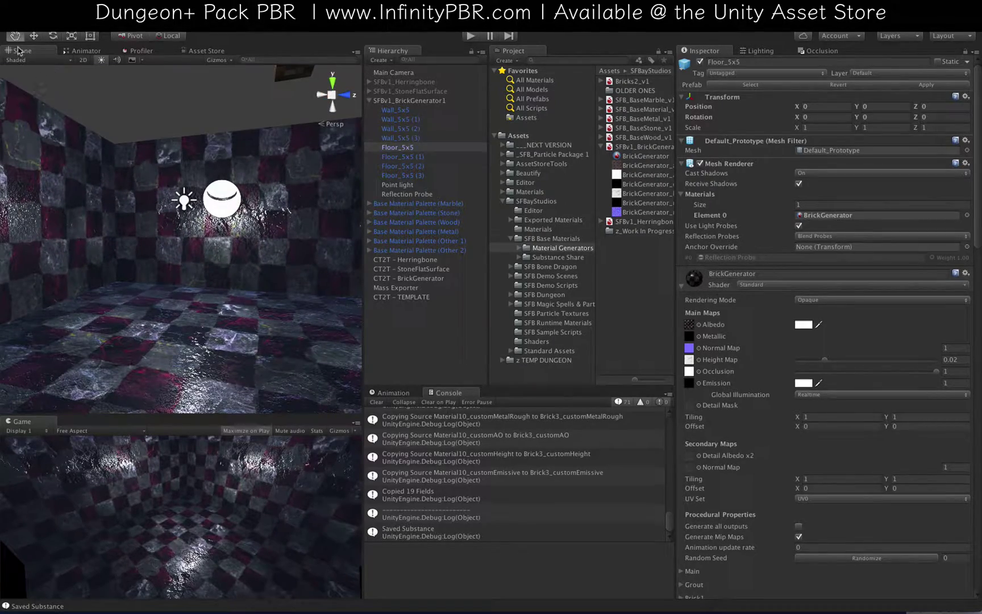
alt+drag(73, 230, 474, 256)
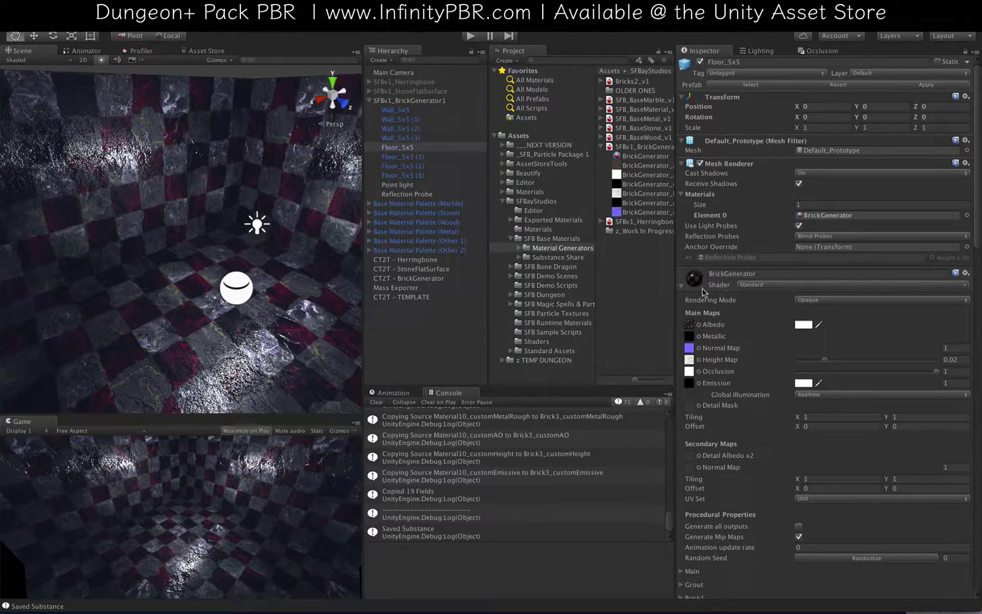
Step: Set Warp Intensity and Blur Intensity to their minimum in the BrickGenerator material's Brick Adjust settings
click(641, 158)
scroll(793, 315, down, 5)
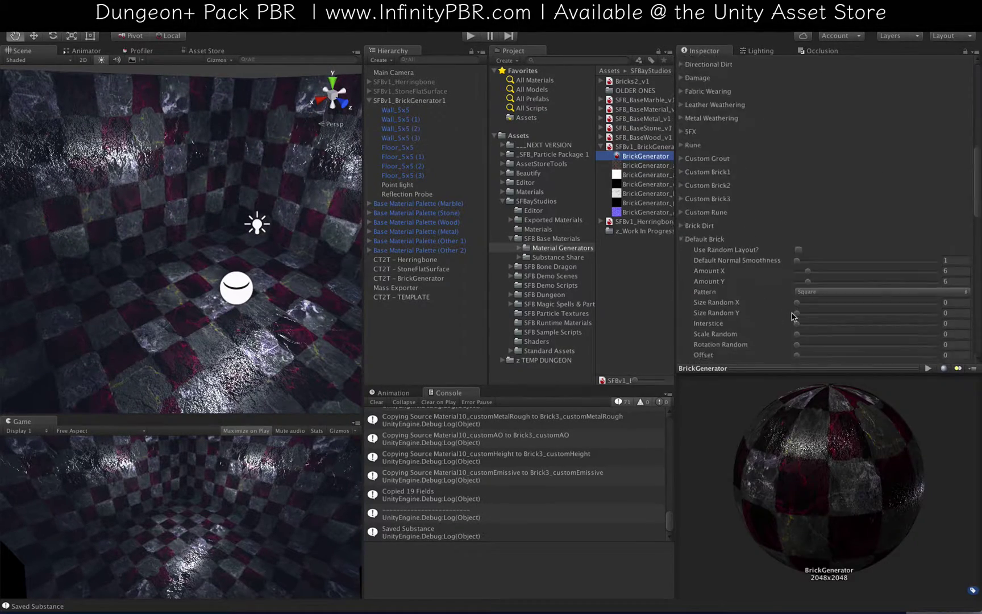
scroll(793, 316, down, 5)
click(684, 221)
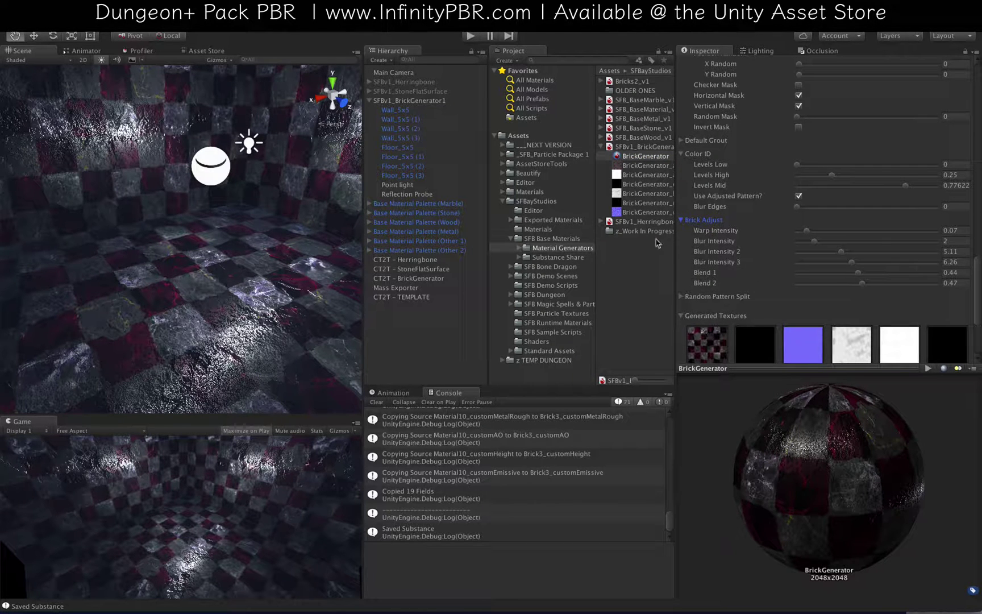
click(795, 231)
click(795, 241)
Step: Expand the individual brick settings of the BrickGenerator material and disable Use Default Normal for Brick1
scroll(778, 238, up, 10)
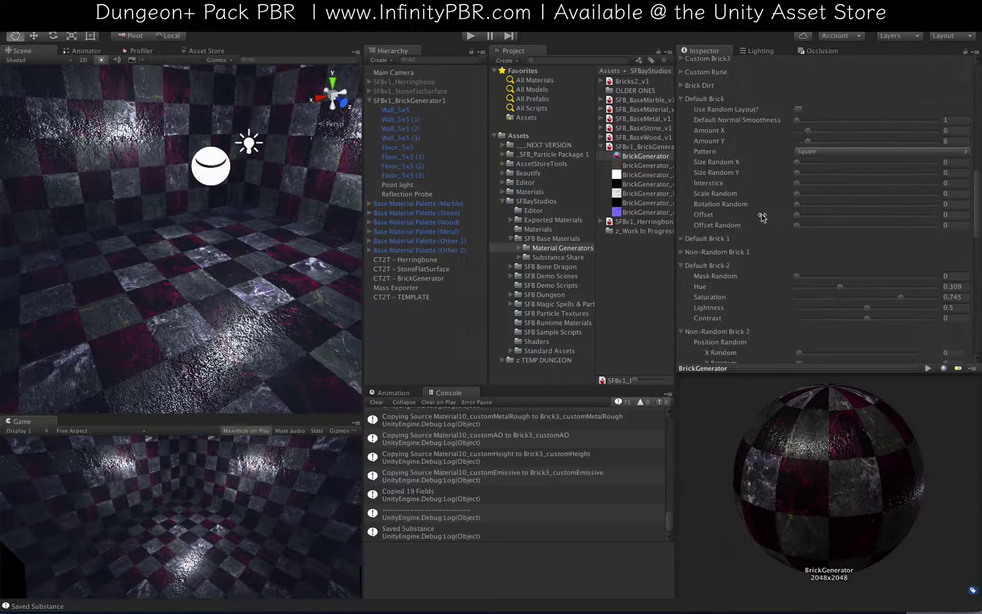
scroll(691, 219, up, 4)
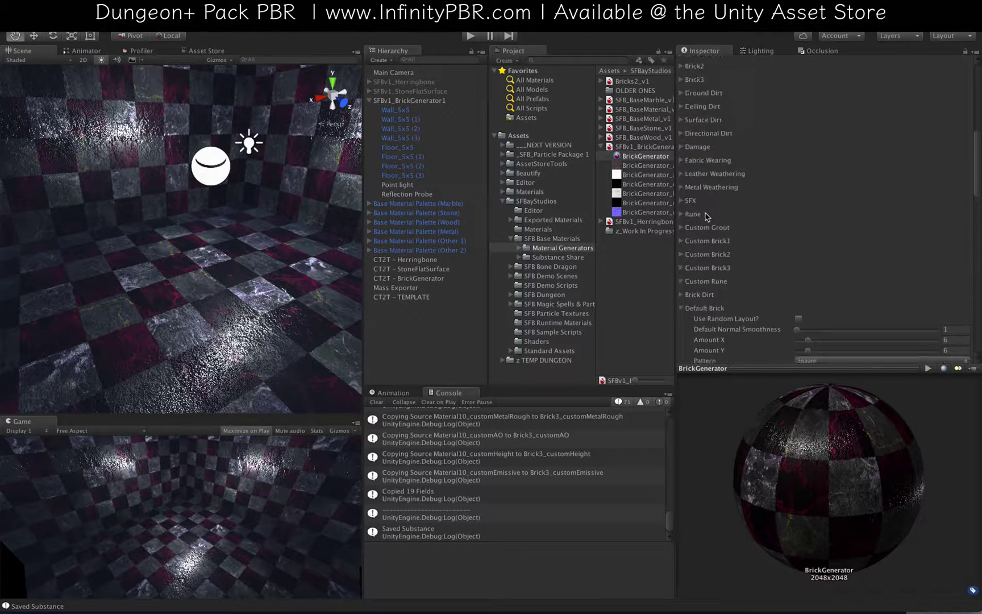
click(682, 147)
click(680, 133)
click(679, 120)
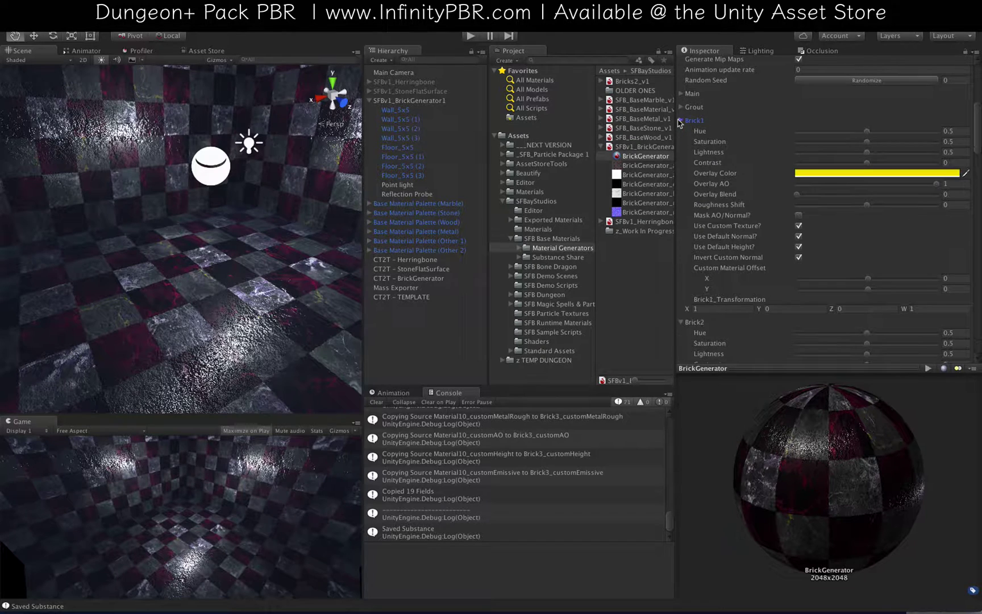
click(798, 236)
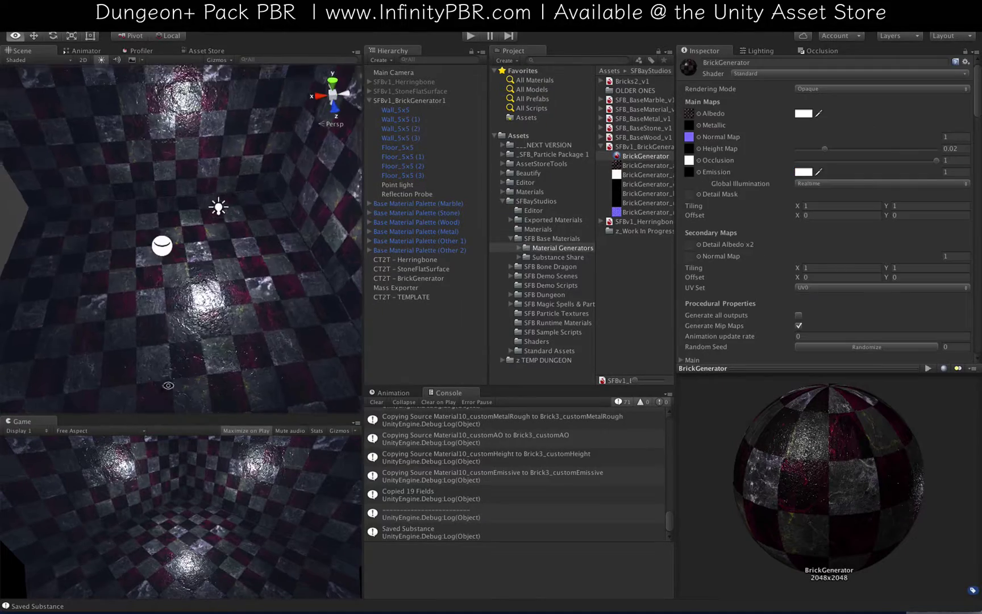
Step: Enable Mask AO/Normal and Use Default Height for Brick1, Brick2 and Brick3 in the BrickGenerator material
alt+drag(219, 329, 192, 338)
scroll(248, 298, up, 3)
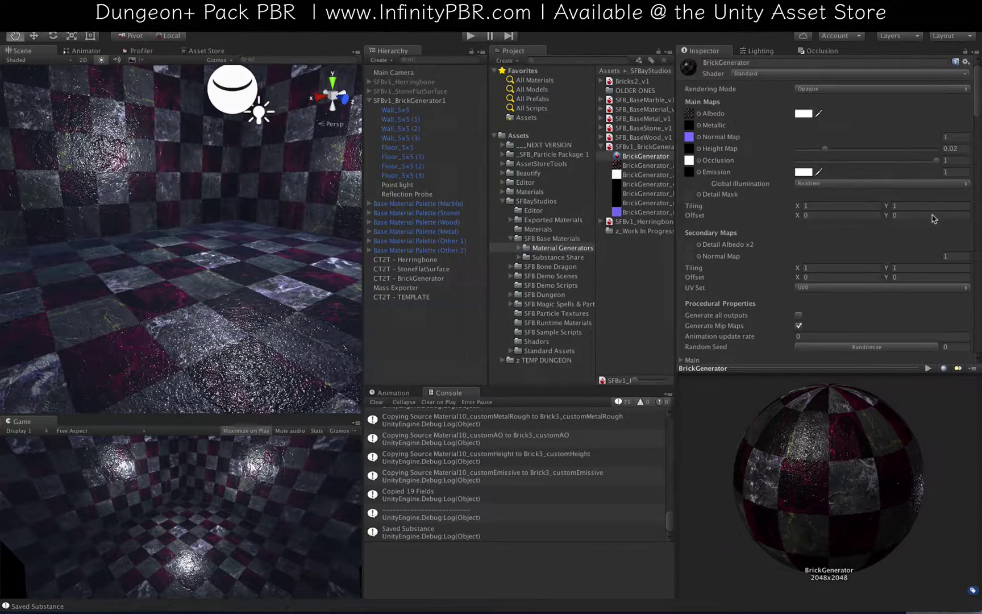
scroll(810, 299, down, 10)
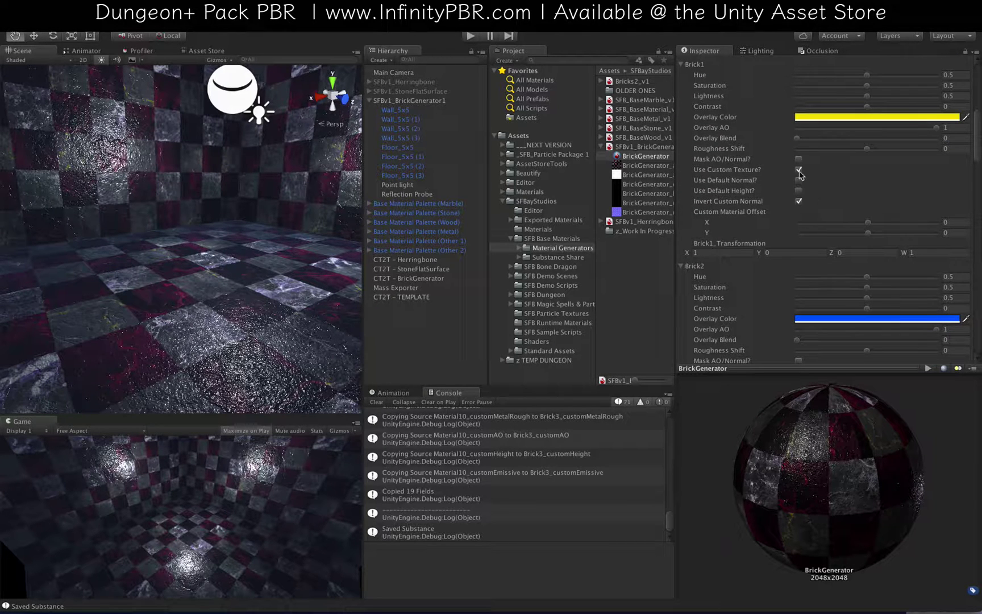
click(799, 161)
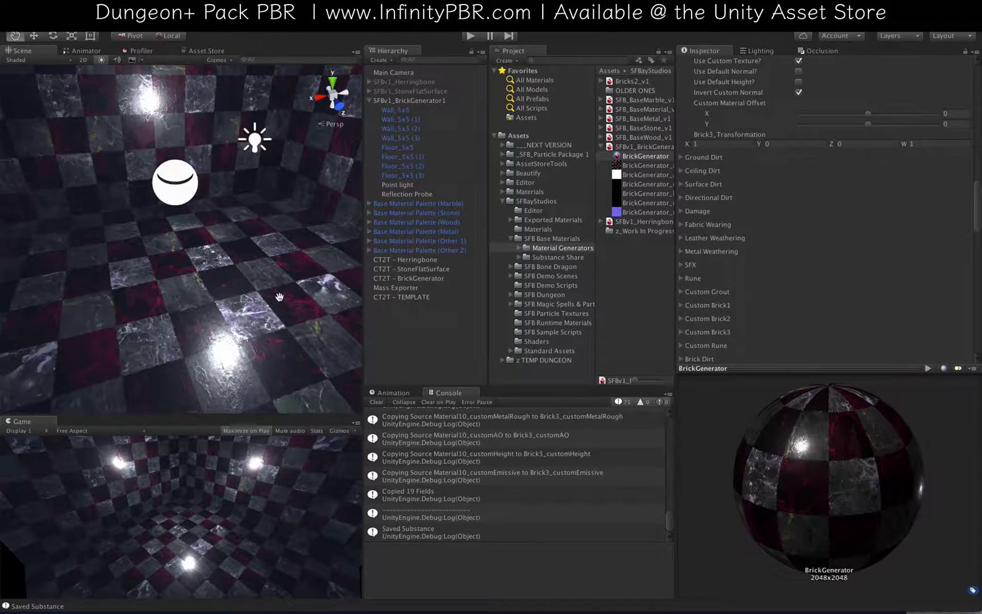
alt+drag(278, 298, 232, 250)
scroll(232, 250, up, 5)
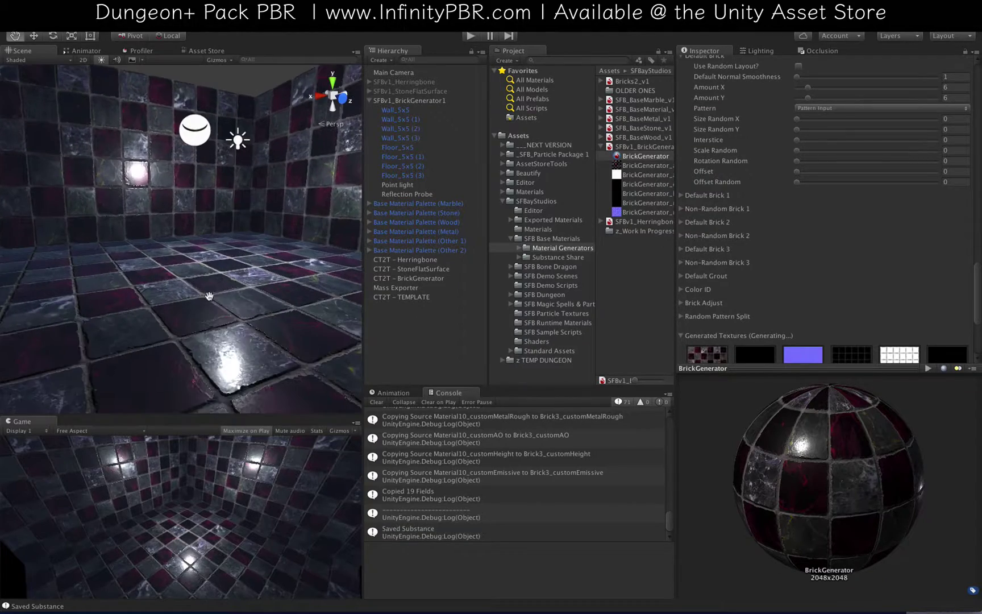
Step: Set the BrickGenerator material's Height Map strength to 0.021, judging the relief on the room's tiles
scroll(784, 153, up, 10)
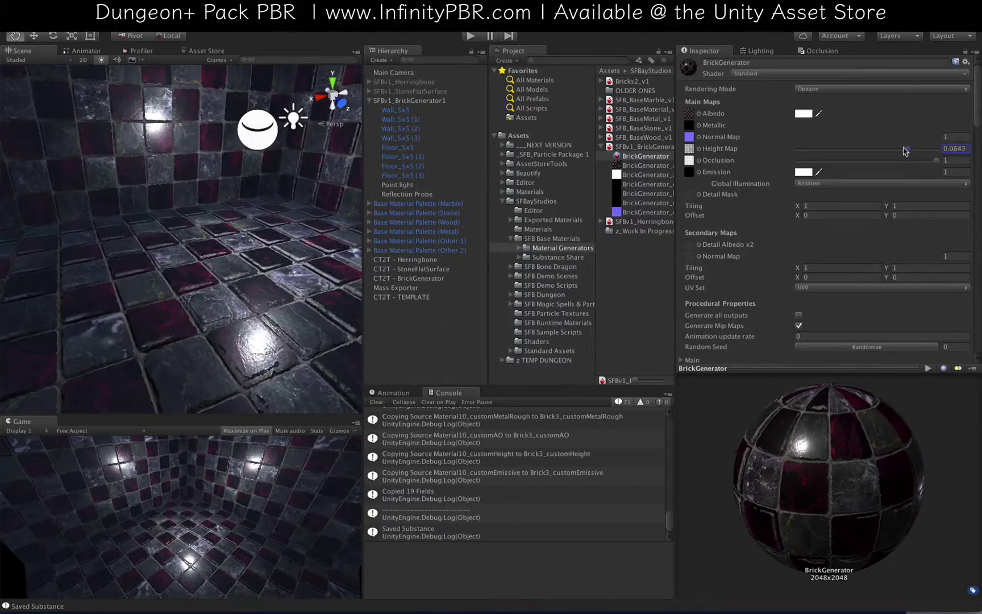
drag(906, 149, 846, 149)
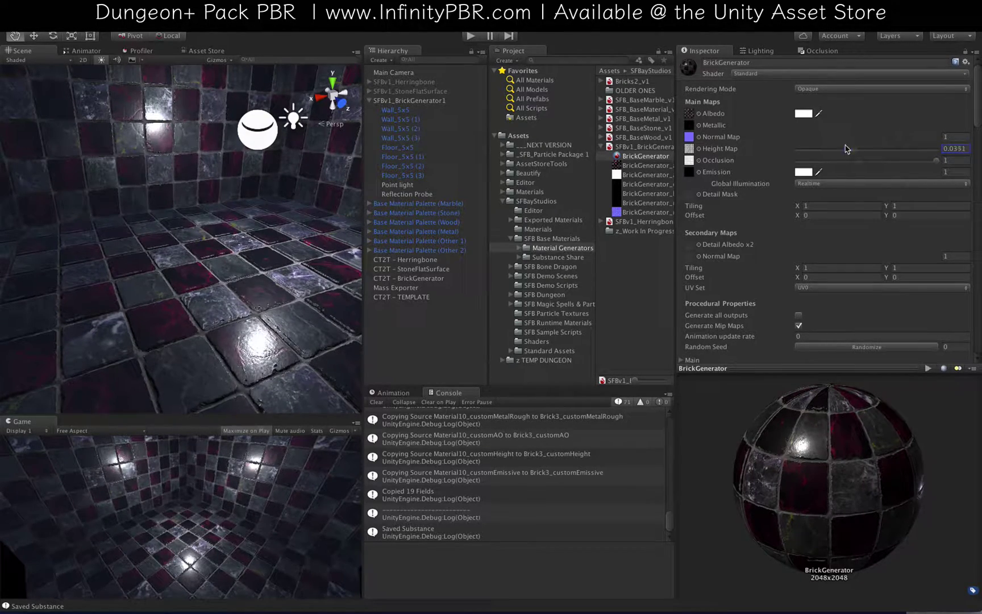
alt+drag(215, 250, 262, 245)
alt+drag(245, 353, 225, 297)
click(827, 149)
scroll(234, 272, up, 5)
alt+drag(234, 273, 250, 192)
scroll(832, 217, down, 2)
scroll(266, 327, down, 4)
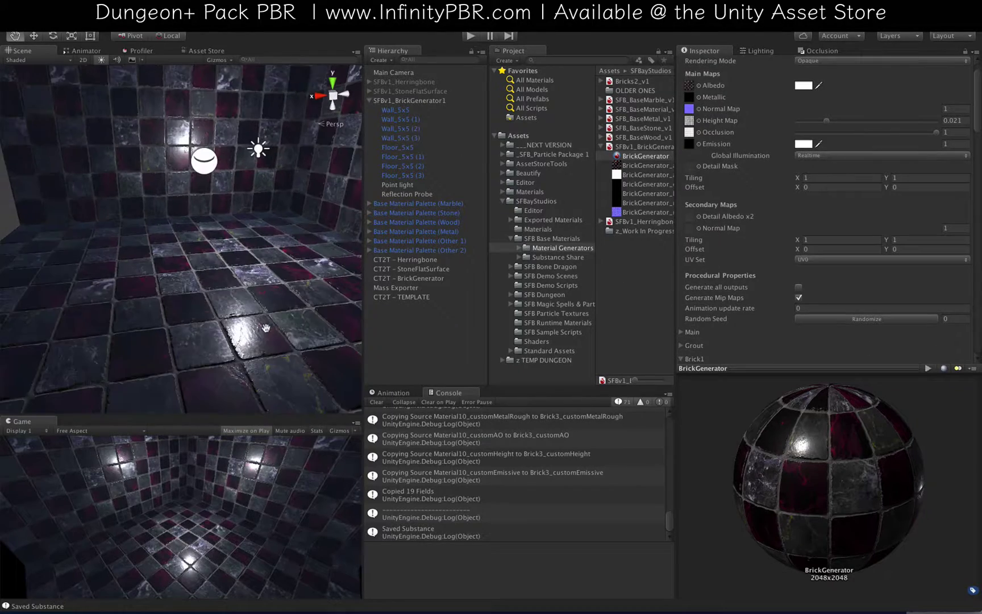
Step: Expand the Grout settings and set the grout's Lightness to 0.356
scroll(733, 243, down, 8)
click(694, 212)
click(846, 244)
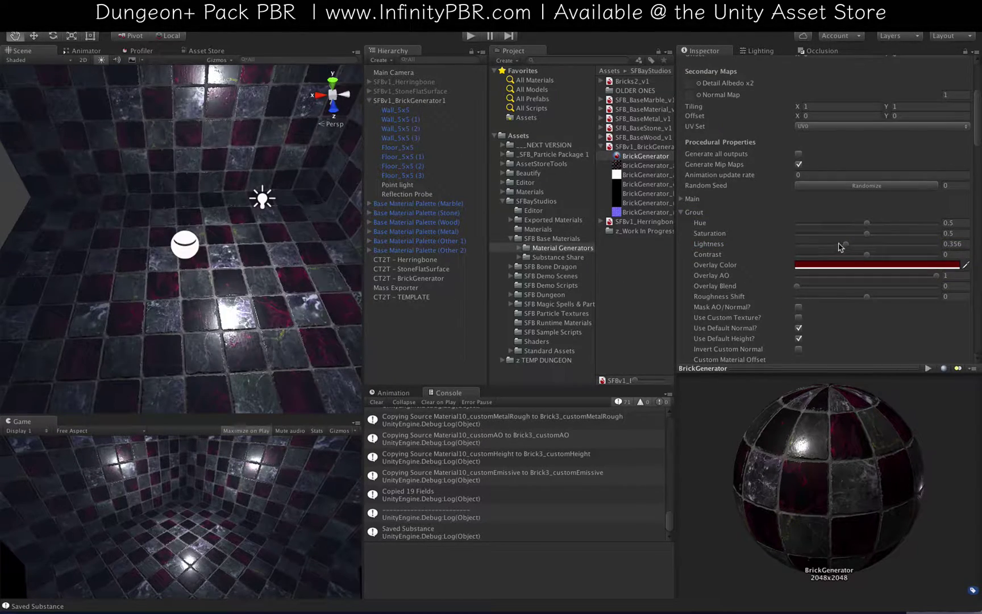
scroll(841, 245, down, 8)
scroll(232, 292, up, 5)
alt+drag(233, 292, 233, 255)
scroll(866, 191, up, 2)
Step: Set the grout's Overlay Blend to 0.498 and its Overlay Color to a dark brown preset (RGB 41, 27, 12)
click(867, 191)
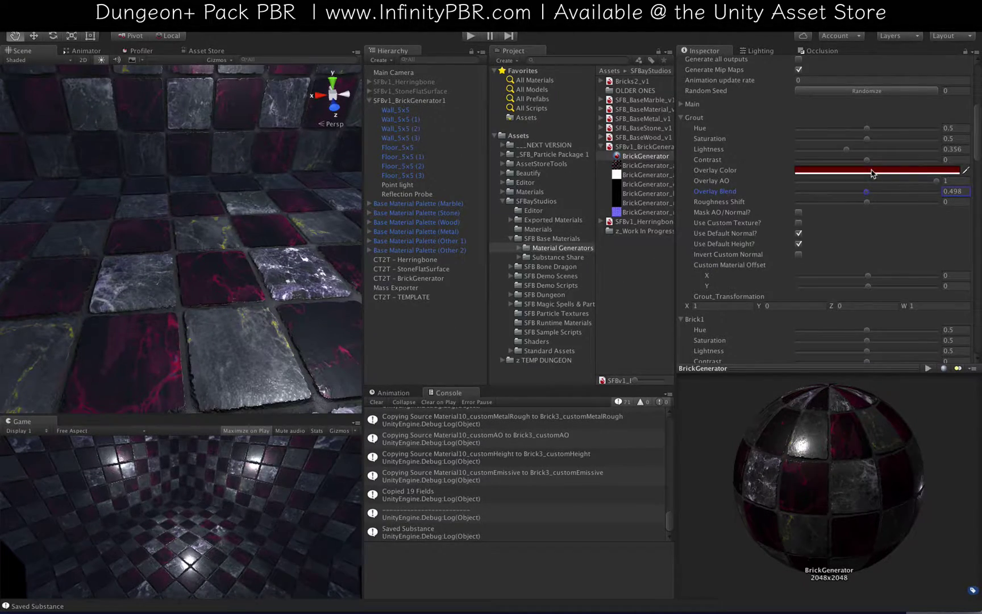
click(872, 173)
click(640, 214)
click(650, 335)
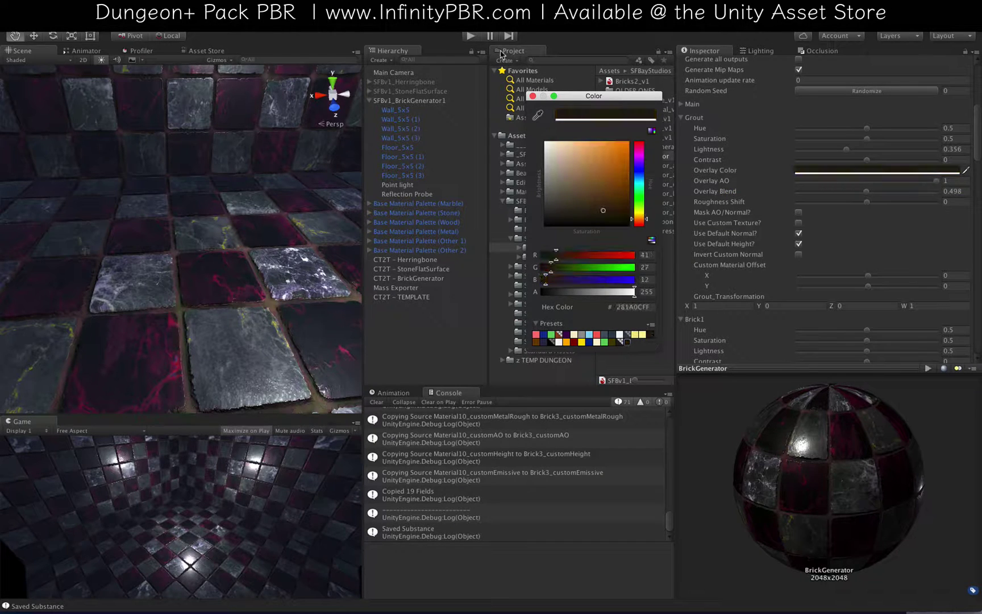
click(533, 97)
Step: Shift the Brick2 Hue to 0.556
scroll(796, 279, down, 15)
scroll(796, 278, up, 4)
scroll(214, 318, down, 6)
alt+drag(232, 345, 255, 297)
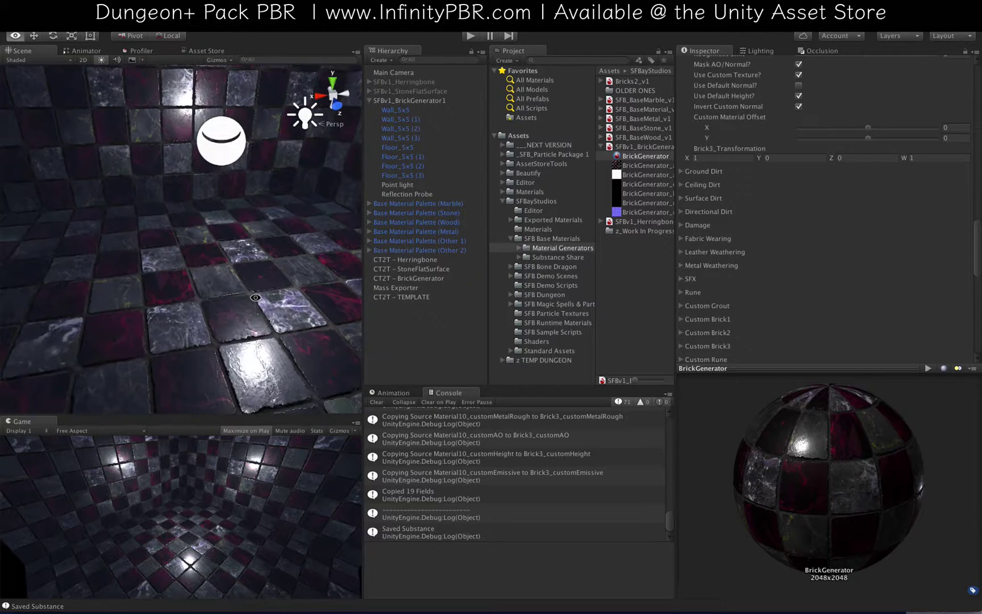
scroll(256, 297, up, 5)
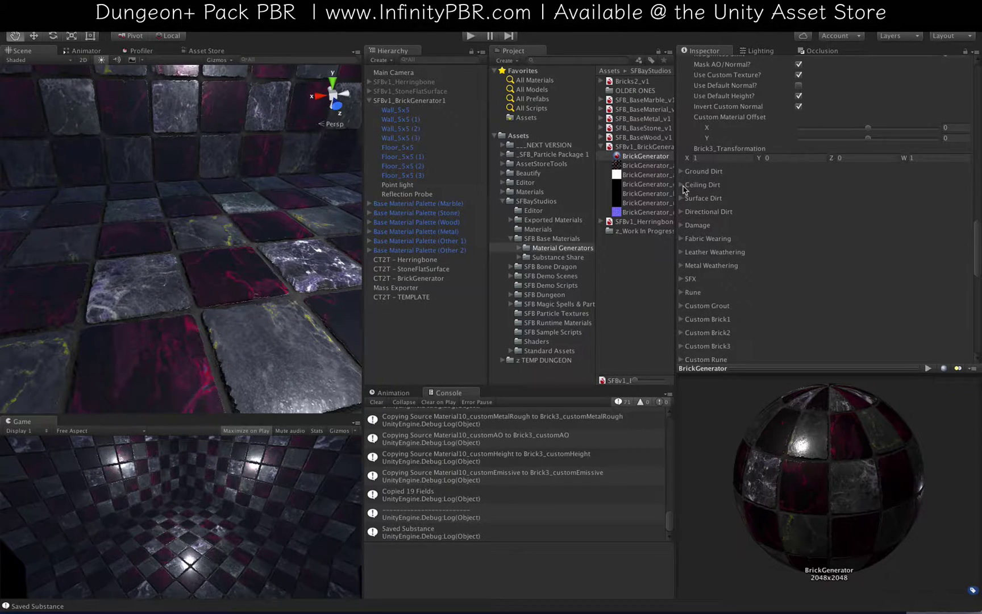
scroll(685, 190, up, 5)
scroll(712, 192, up, 5)
mouse_move(867, 152)
mouse_down()
mouse_move(810, 157)
mouse_move(860, 158)
mouse_up()
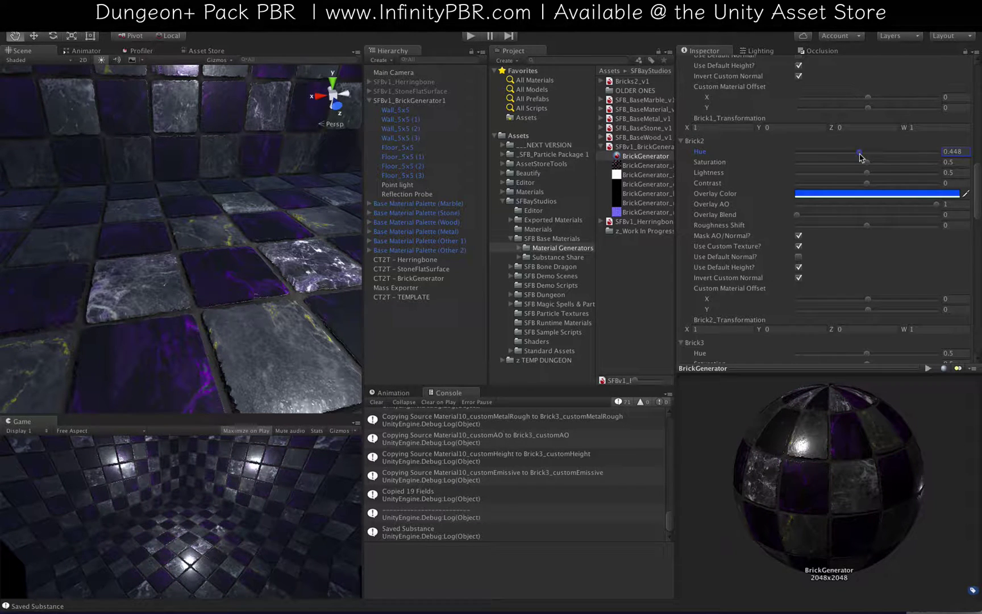
click(875, 152)
scroll(822, 195, up, 10)
scroll(822, 195, down, 10)
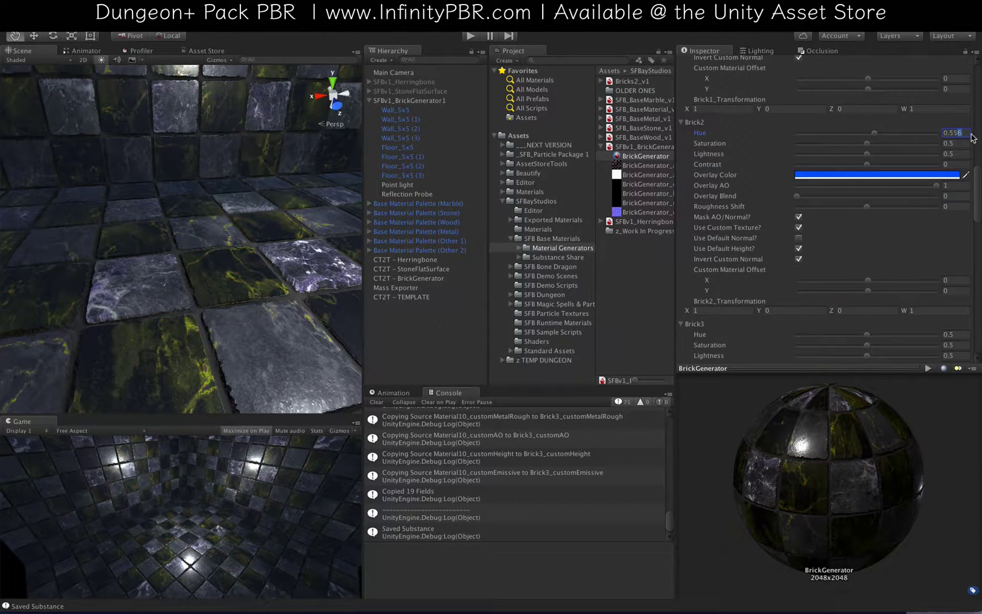
Step: Set the Brick2 Contrast to -0.105 and its Saturation to 0.636
drag(867, 164, 851, 163)
click(859, 164)
click(886, 144)
alt+drag(272, 295, 68, 364)
Step: Give Brick1 an orange Overlay Color with an Overlay Blend of 0.205
scroll(841, 169, down, 15)
scroll(841, 169, up, 15)
click(841, 183)
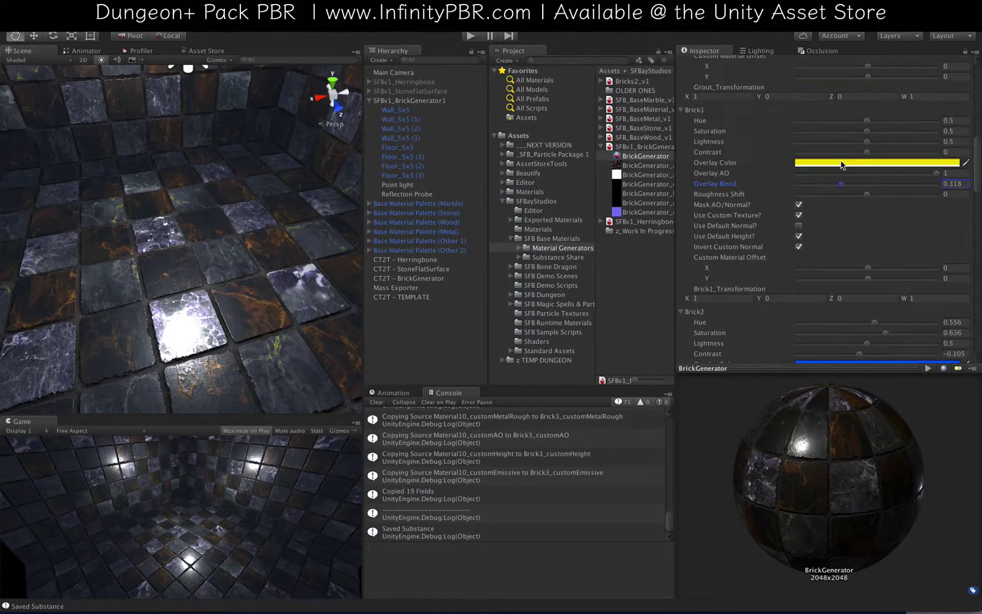
click(841, 165)
click(639, 217)
click(825, 184)
scroll(214, 264, down, 5)
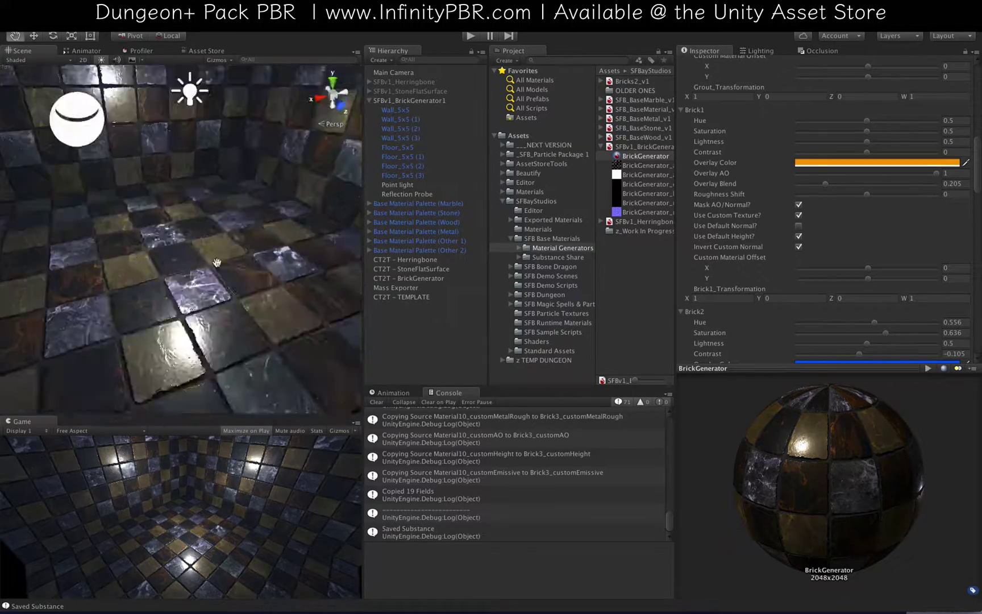
alt+drag(195, 239, 191, 281)
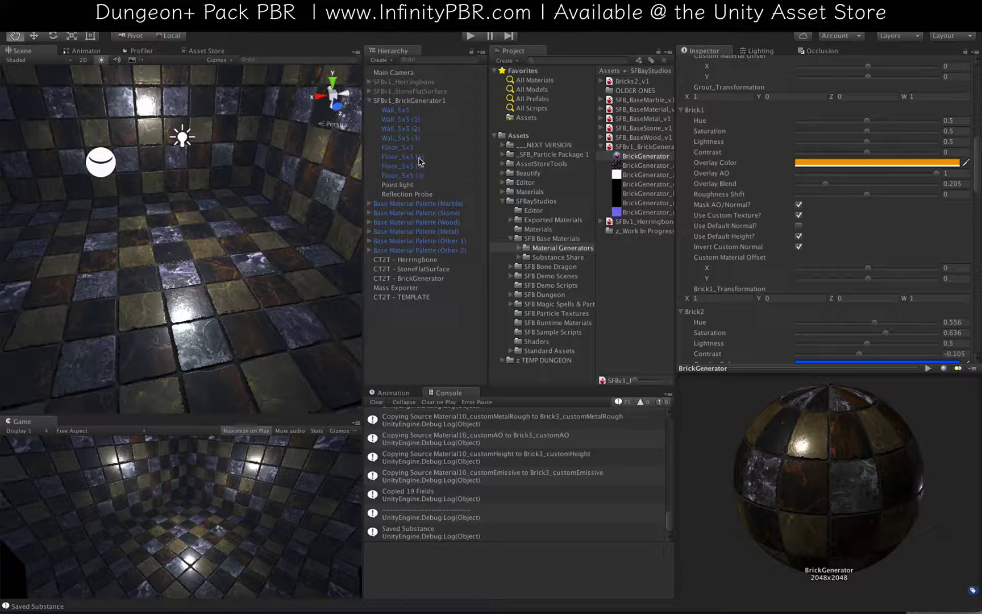
Step: Frame Base Material Palette (Metal) in the scene and examine its grid of numbered metal materials
click(432, 232)
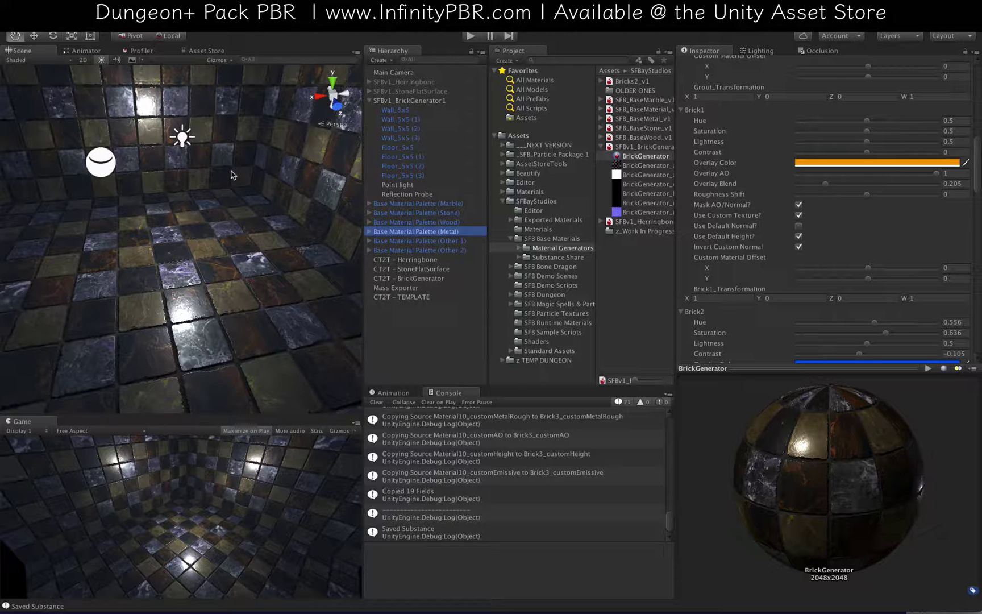
key(f)
alt+drag(136, 292, 520, 210)
scroll(235, 238, up, 7)
alt+drag(214, 229, 206, 253)
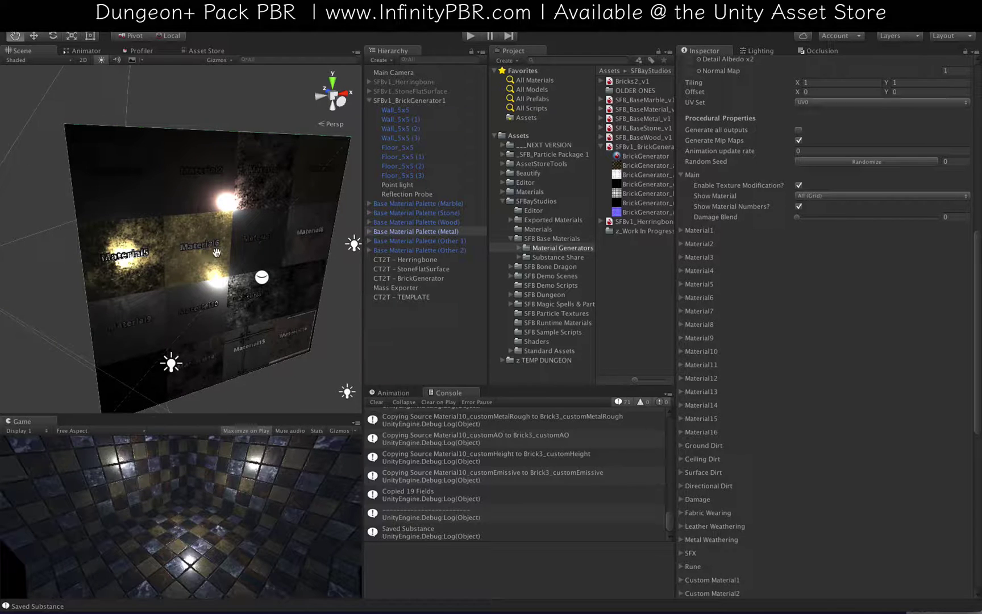
Step: In CT2T - BrickGenerator, set the Brick3 source to Palette_Metal Material6 and copy it to the brick
click(419, 297)
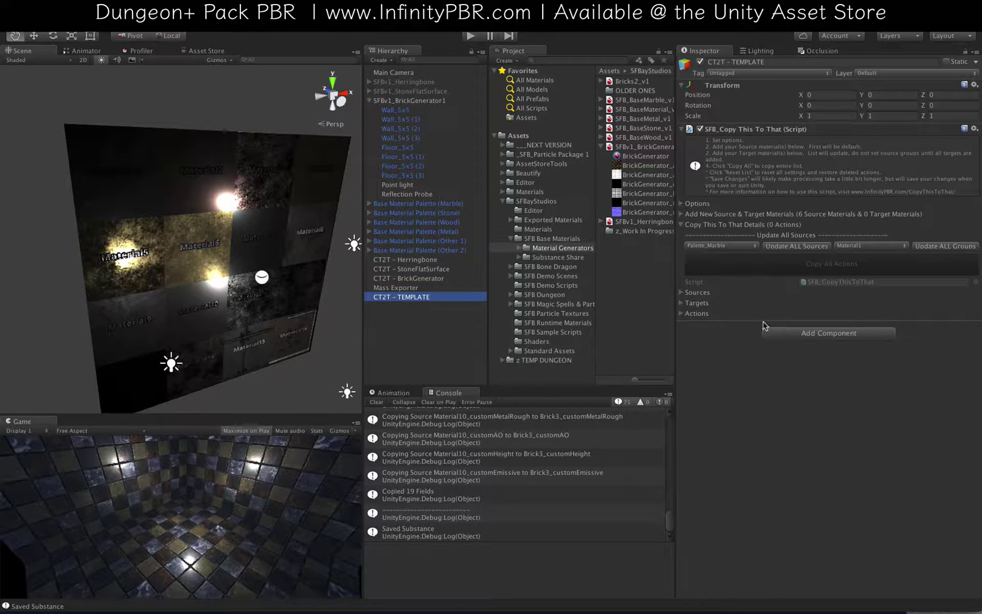
click(435, 279)
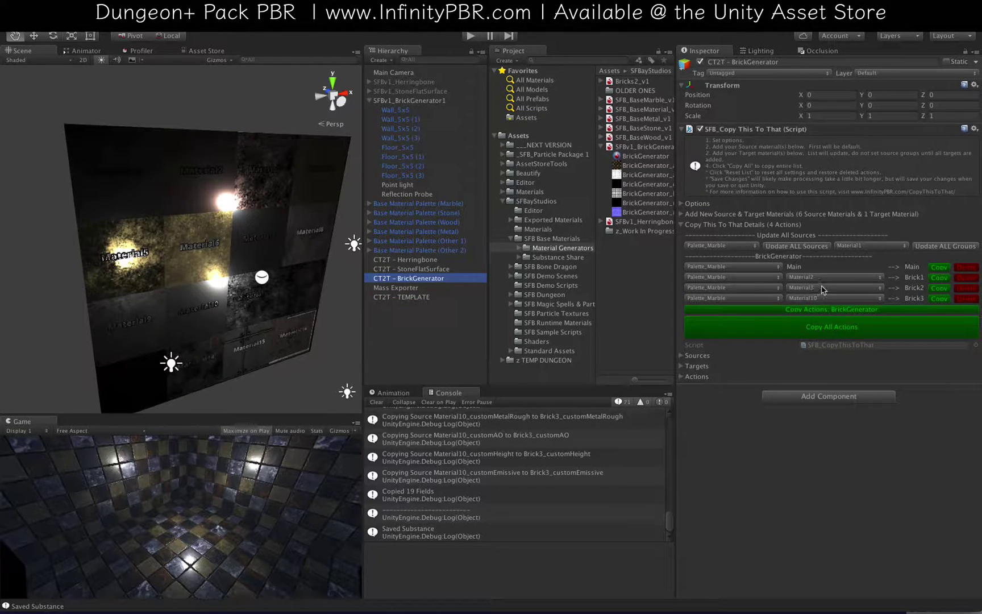
click(745, 302)
click(742, 326)
click(811, 298)
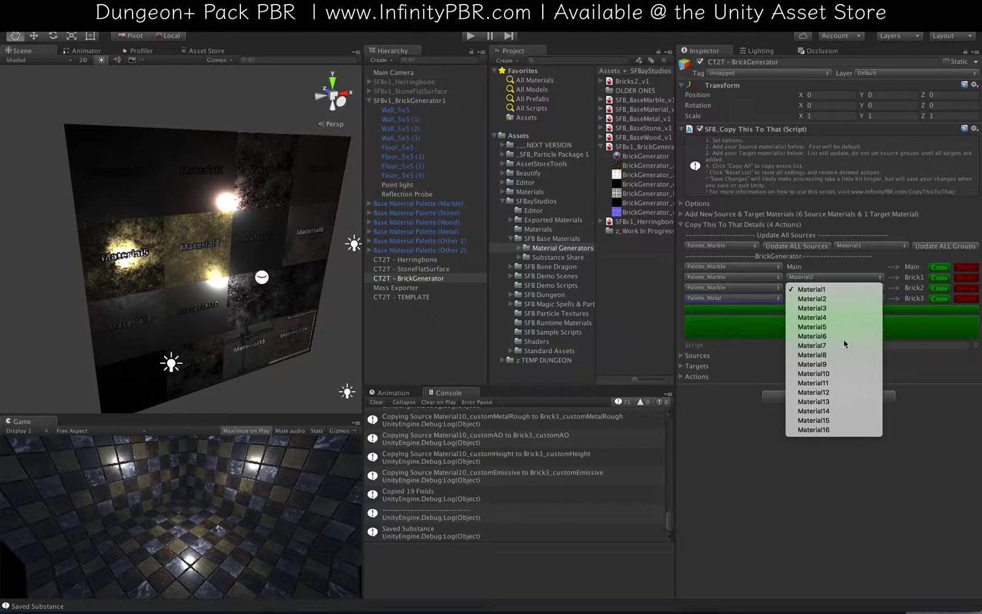
click(811, 336)
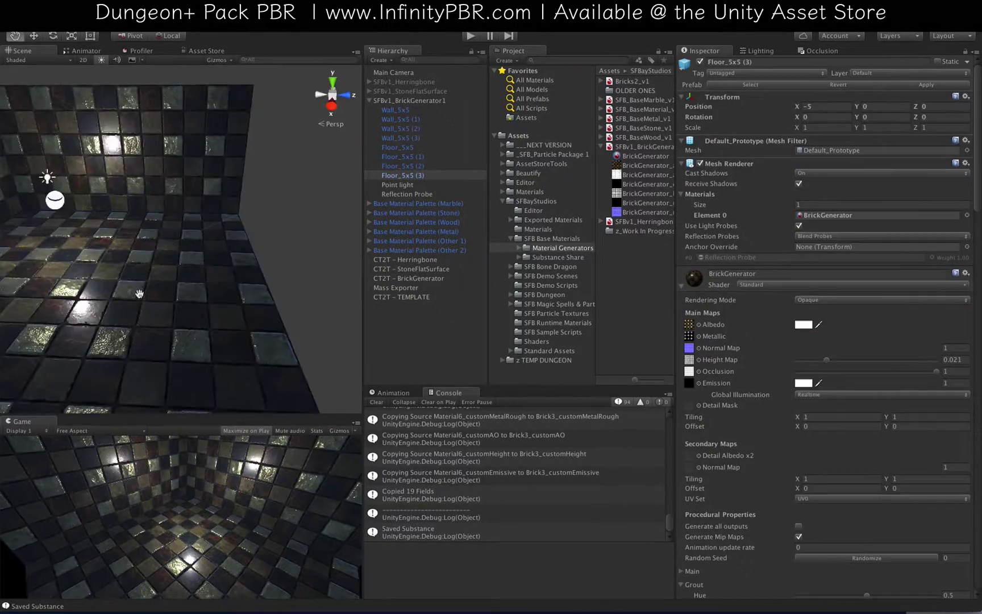
Step: Inspect the metal and marble tiles on the room's floor and walls from several angles
alt+drag(138, 292, 179, 182)
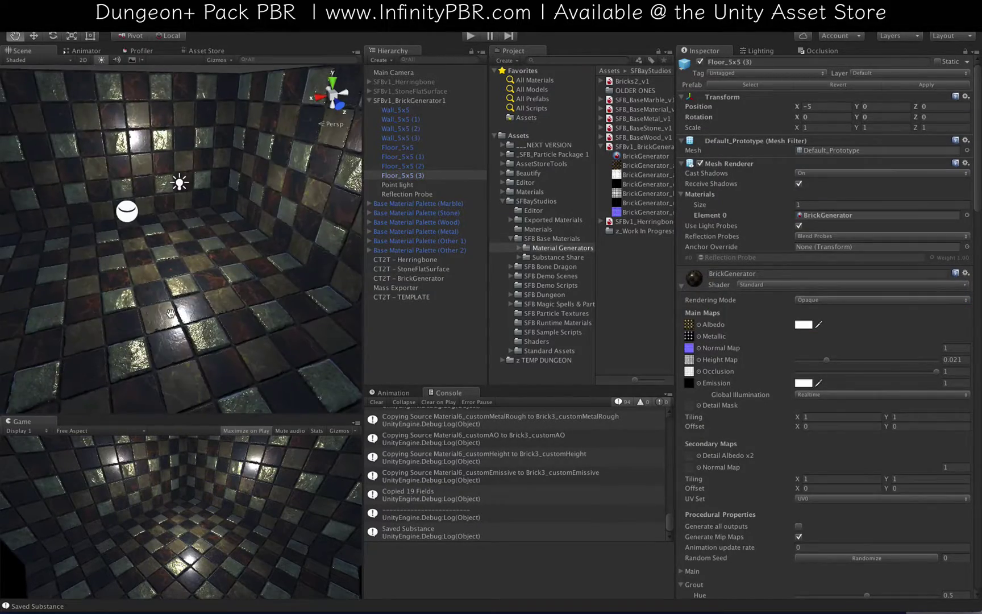
scroll(170, 314, up, 4)
right_drag(170, 313, 101, 261)
alt+drag(101, 261, 135, 288)
scroll(204, 287, up, 5)
scroll(204, 287, down, 6)
scroll(211, 281, up, 8)
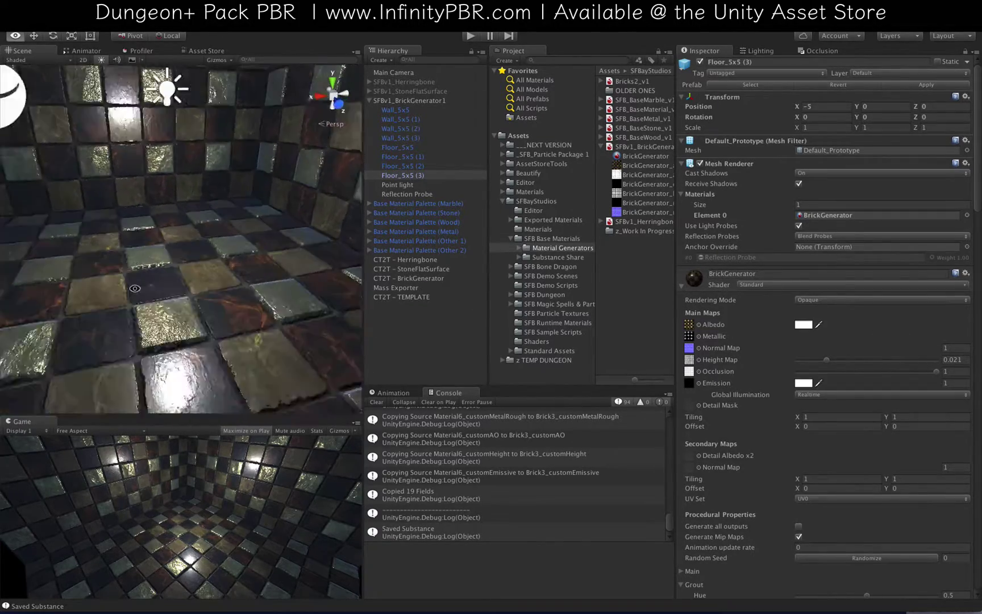
right_drag(135, 288, 67, 254)
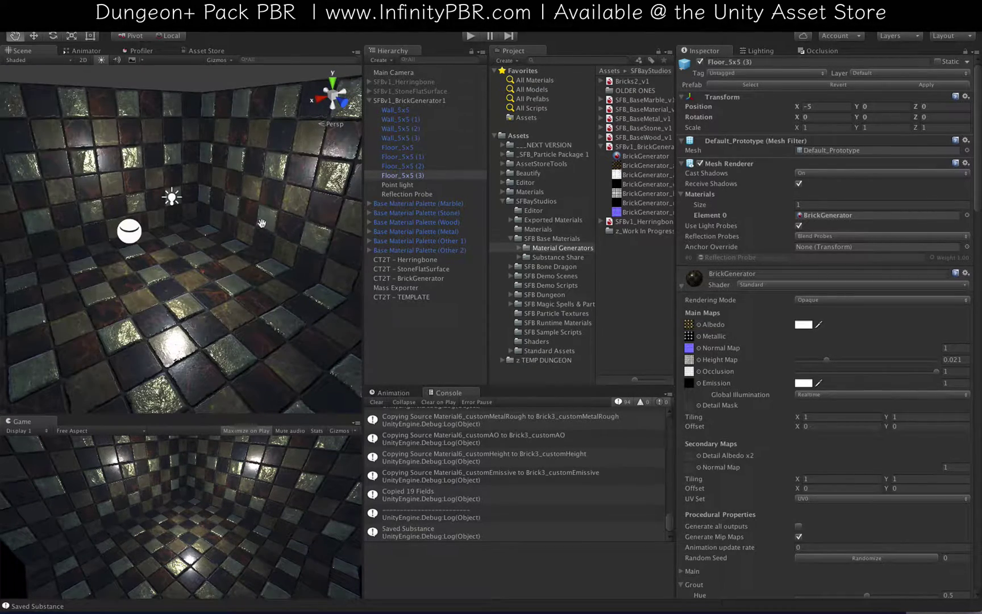
Step: Open the Export Material tool, dock it beside the Console and assign the BrickGenerator material to it
click(346, 6)
mouse_move(410, 6)
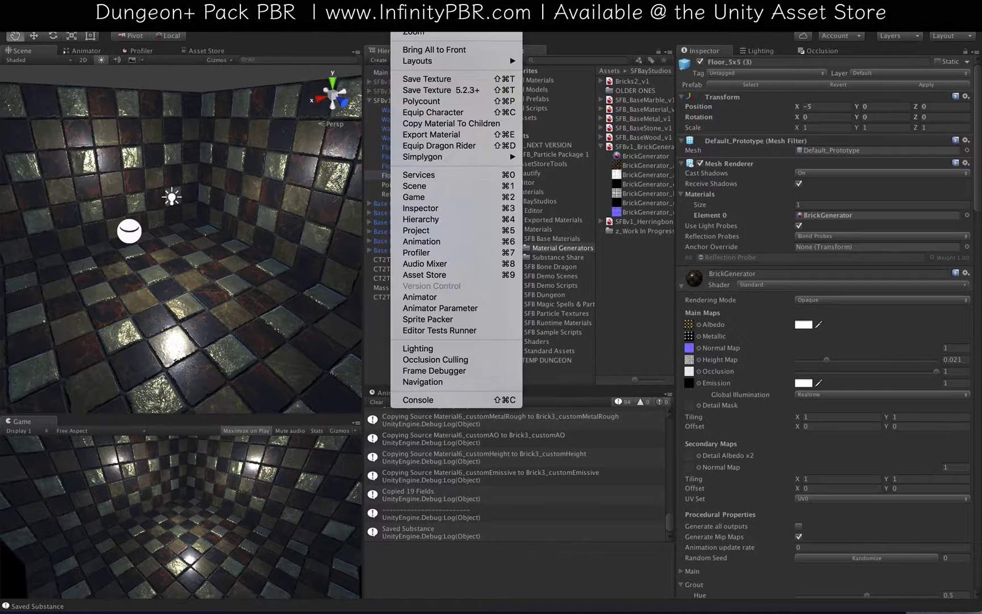
click(427, 134)
drag(514, 380, 500, 392)
drag(635, 158, 413, 420)
Step: Export the material in the Brick Generator group as Marble Floor, with Set Normal Map Mode disabled
click(526, 427)
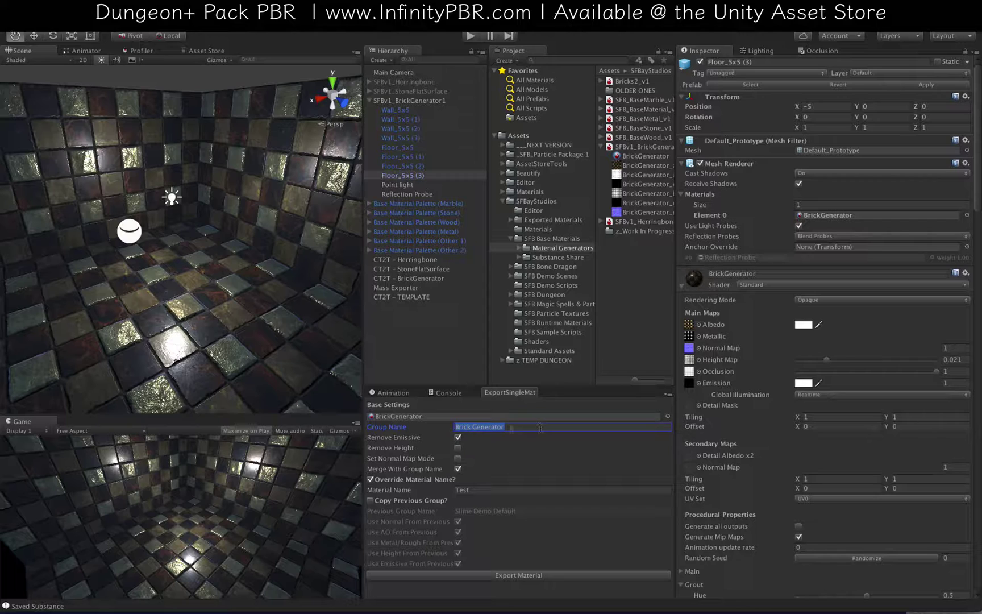
click(458, 458)
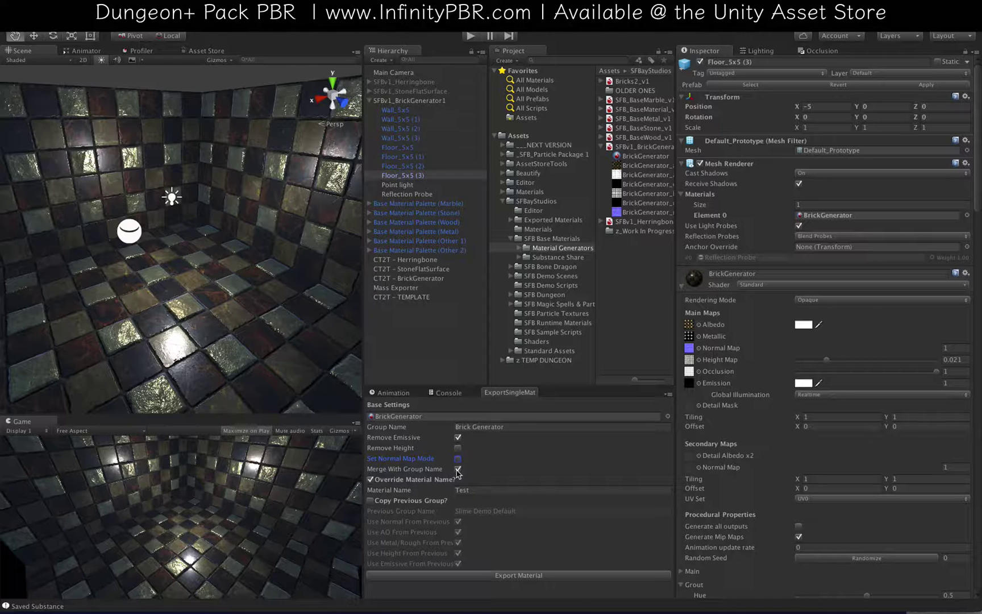
click(426, 488)
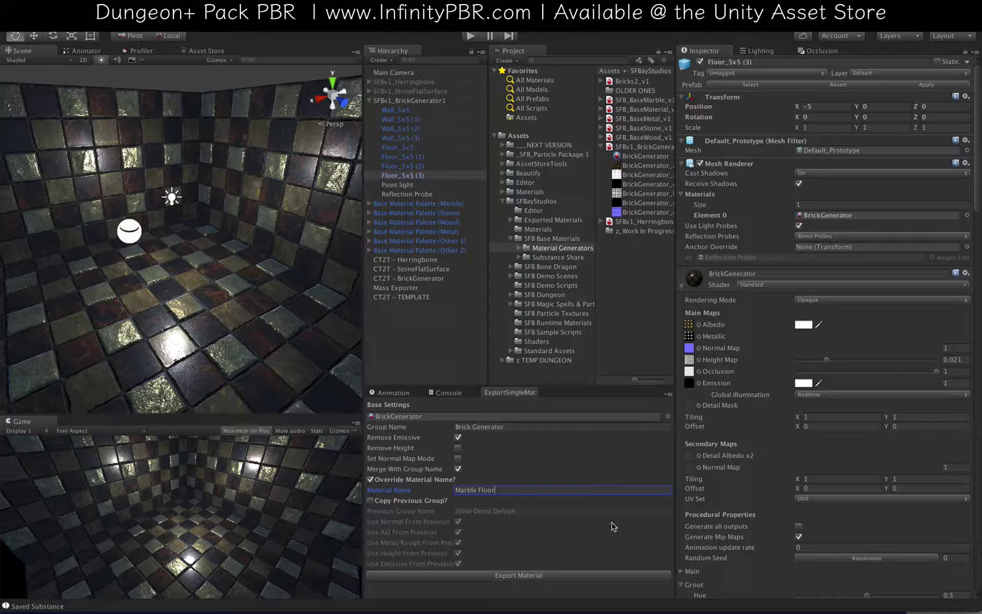
click(516, 574)
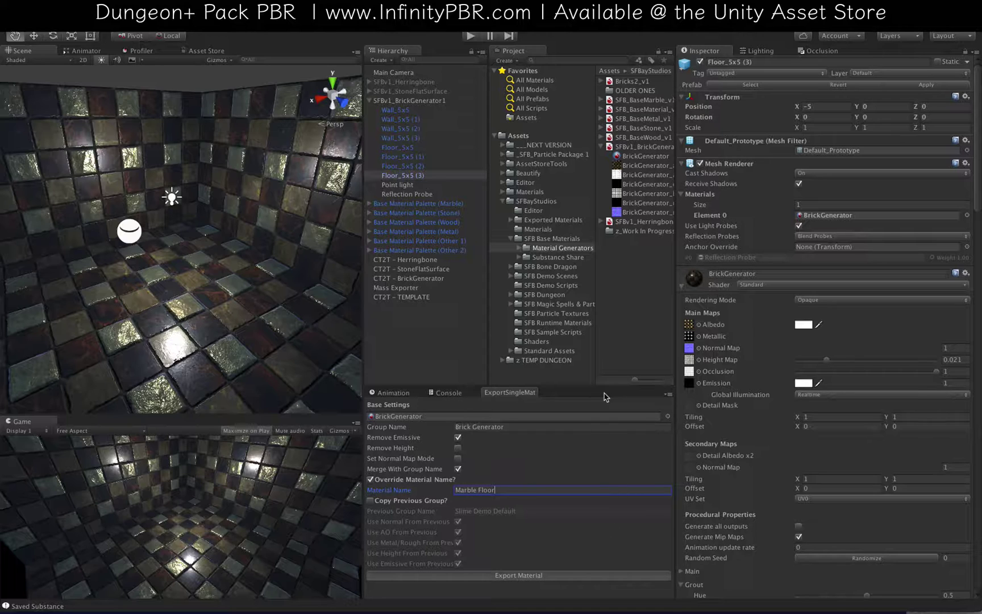
Step: Expand the BrickGenerator material's Damage settings and set Mask Metal Only to 0
scroll(876, 314, down, 15)
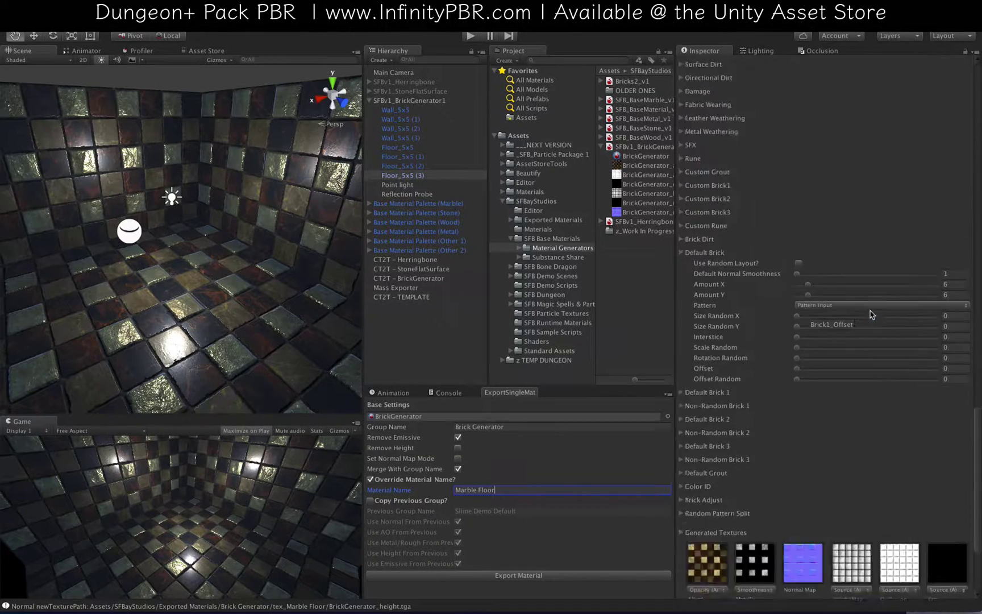
scroll(873, 314, down, 5)
scroll(872, 314, up, 7)
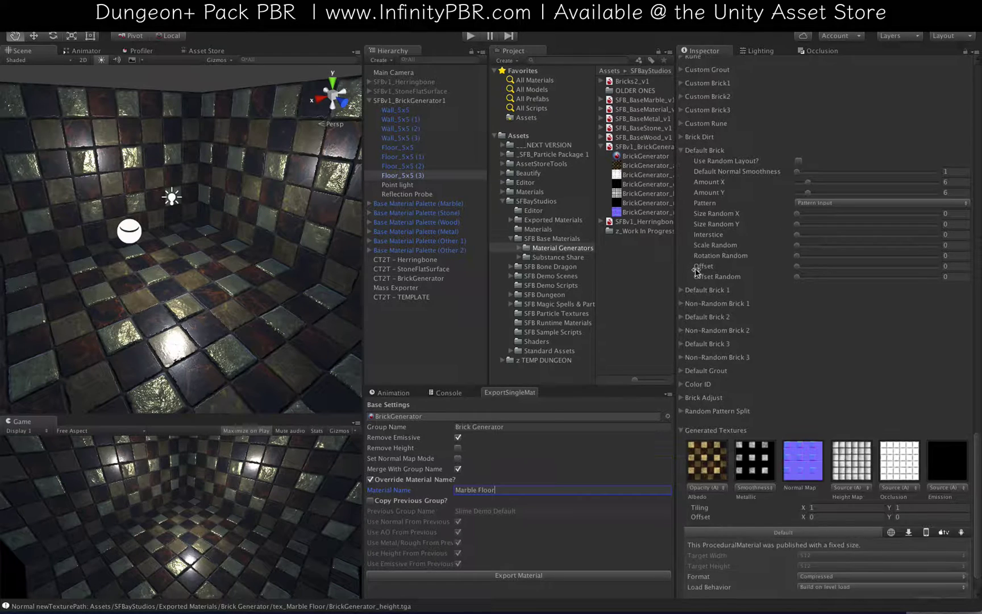
click(682, 162)
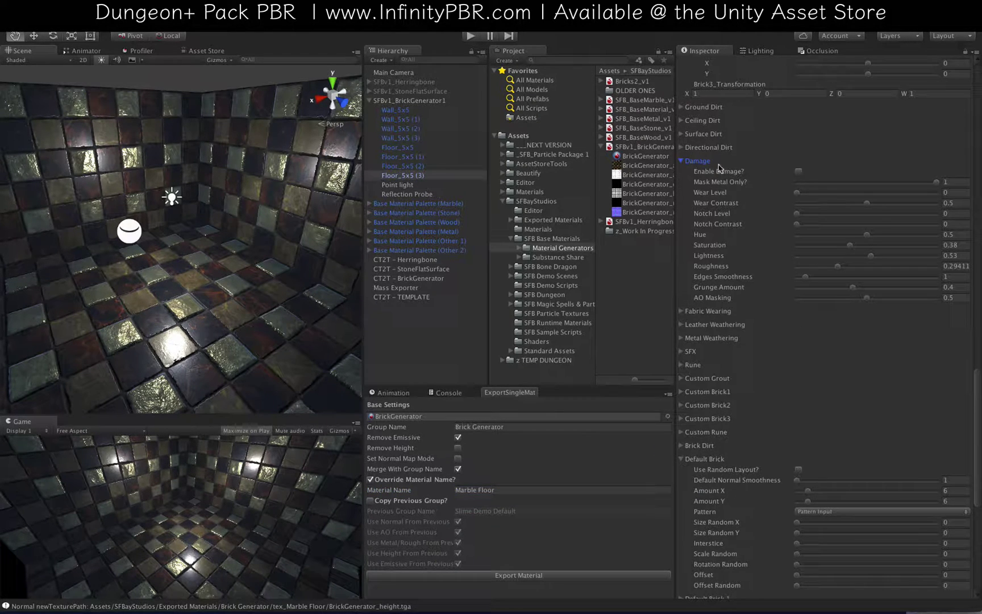
click(798, 185)
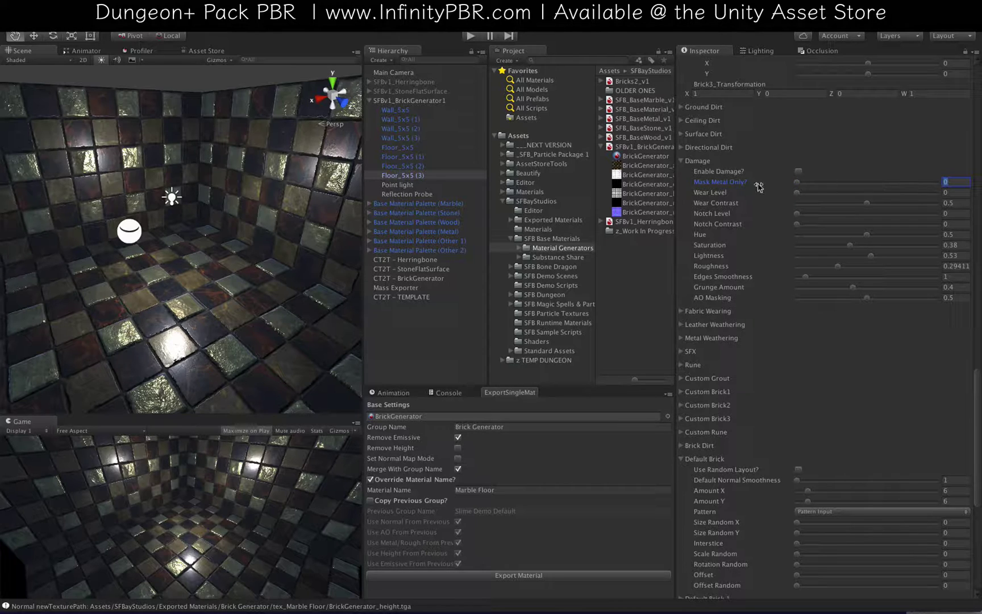
Step: Enable Damage on the BrickGenerator material and set its Lightness to 0.891
click(799, 172)
click(922, 257)
scroll(132, 339, up, 3)
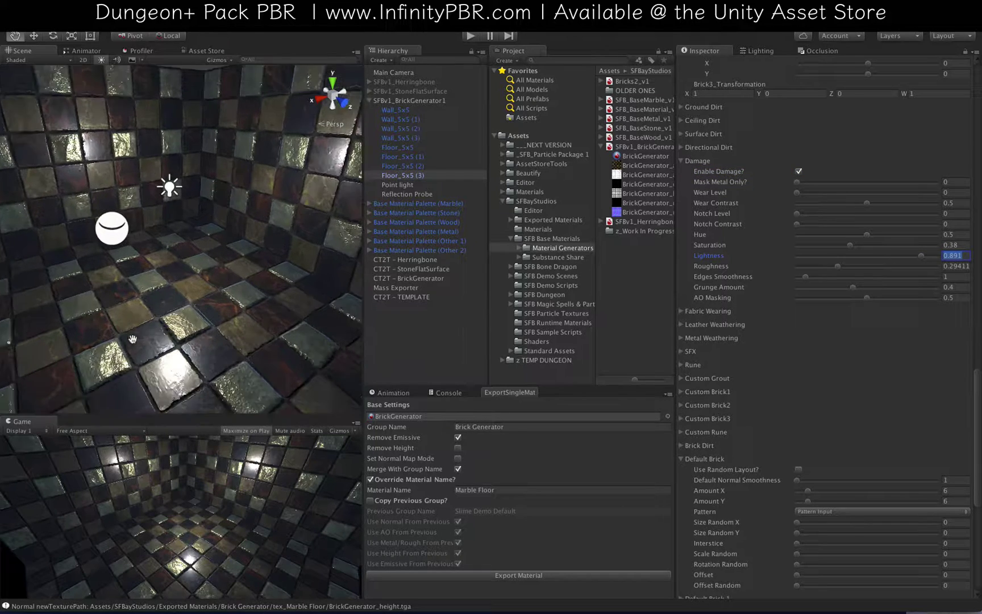
scroll(132, 339, up, 2)
right_drag(162, 339, 182, 334)
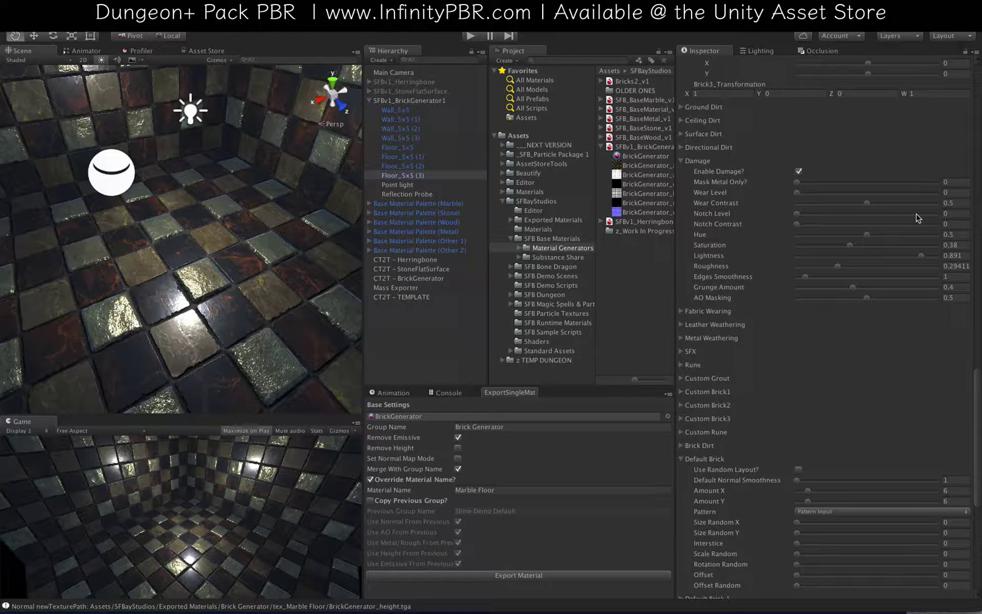
Step: Set the Damage Notch Level to 0.845 and Wear Level to 0.715, checking the tile edges up close
click(915, 216)
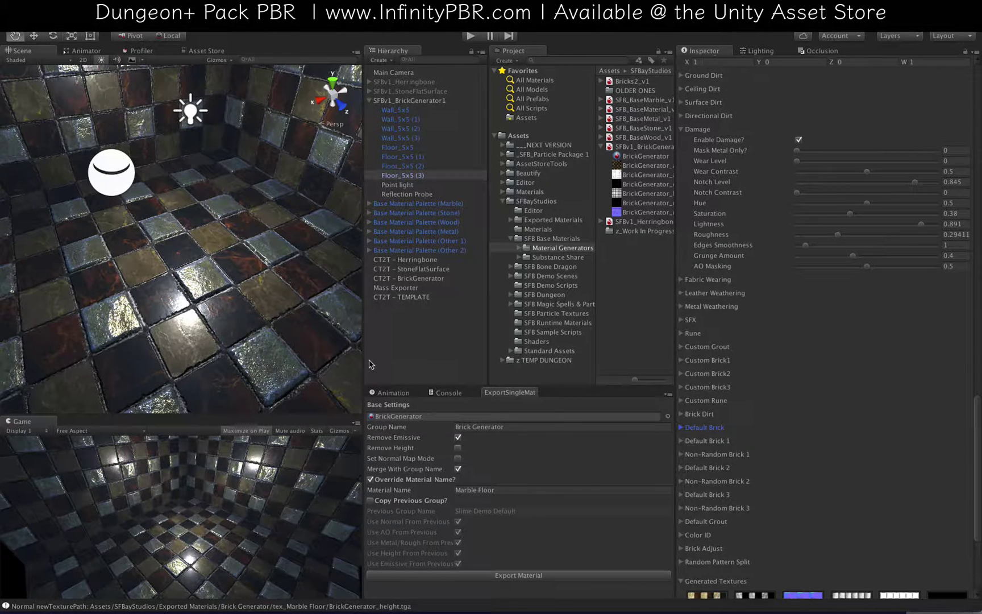
scroll(132, 317, up, 5)
alt+drag(154, 367, 175, 323)
scroll(273, 298, down, 5)
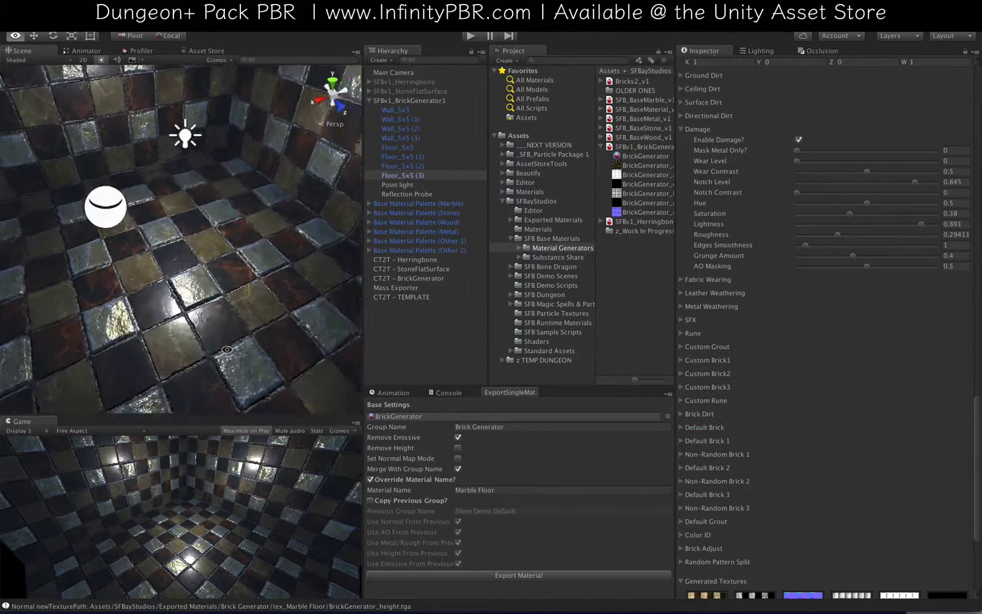
alt+drag(271, 301, 202, 360)
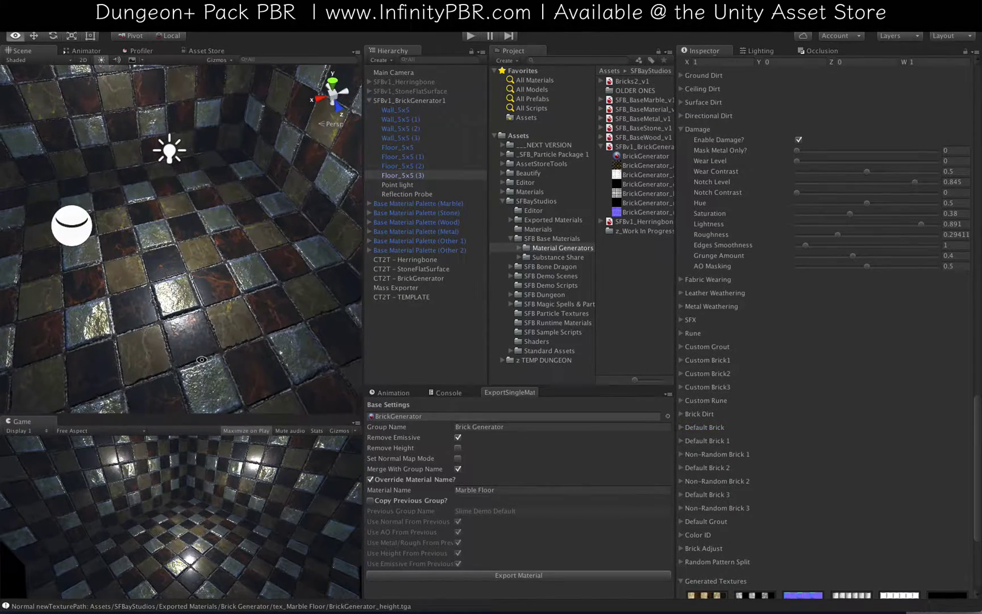
click(897, 163)
scroll(229, 254, up, 8)
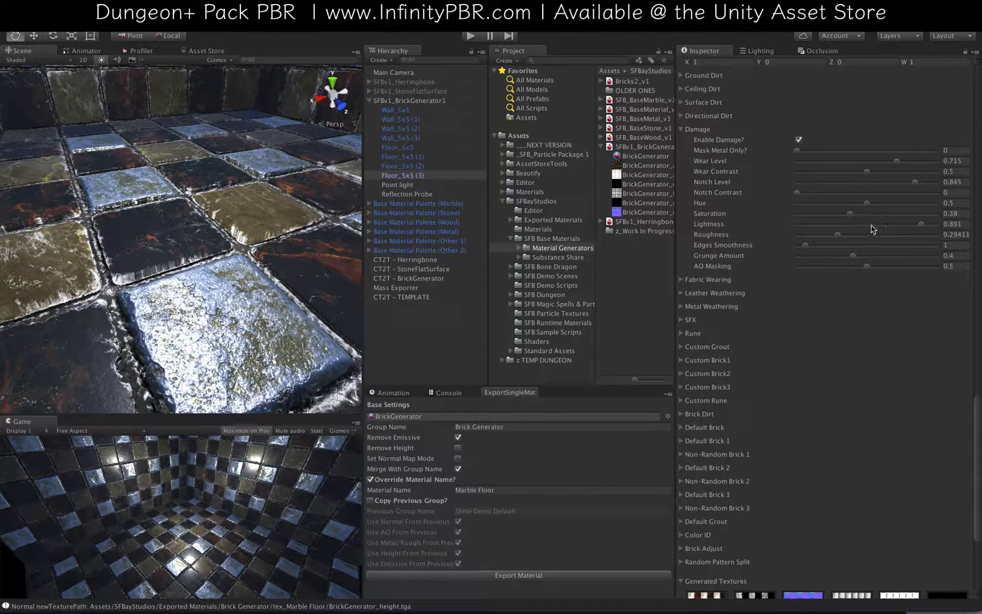
Step: Set the Damage Lightness to 0.498 and Roughness to 0.674
click(867, 224)
scroll(242, 302, down, 5)
alt+drag(242, 302, 308, 212)
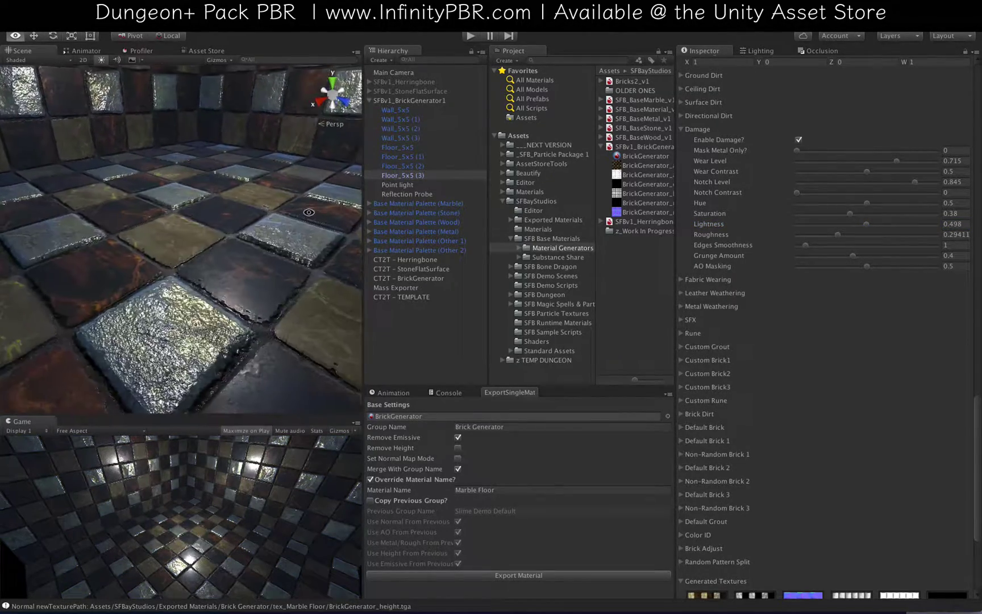
alt+drag(268, 274, 221, 226)
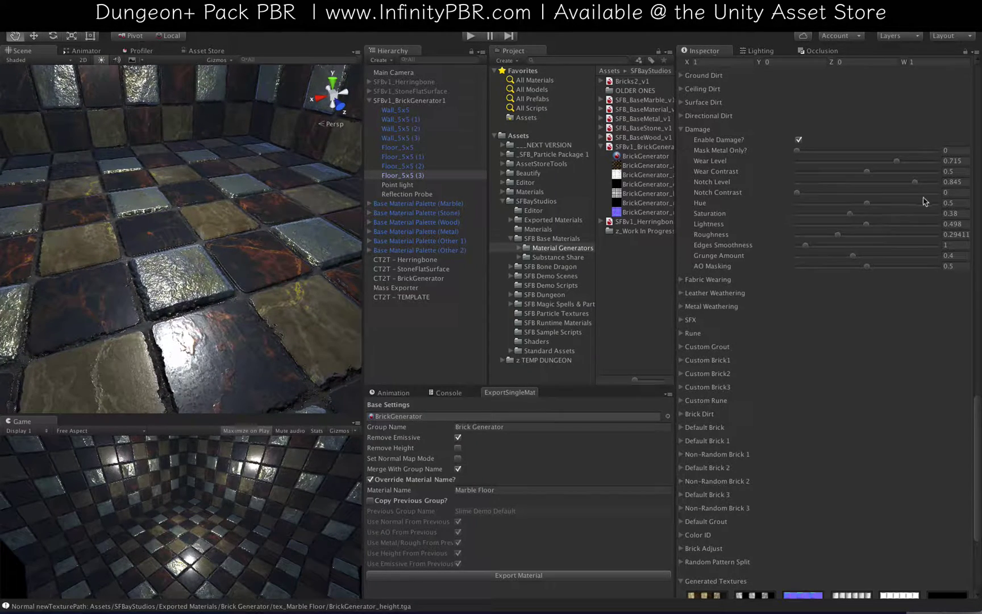
click(891, 236)
alt+drag(190, 267, 145, 348)
alt+drag(166, 276, 170, 223)
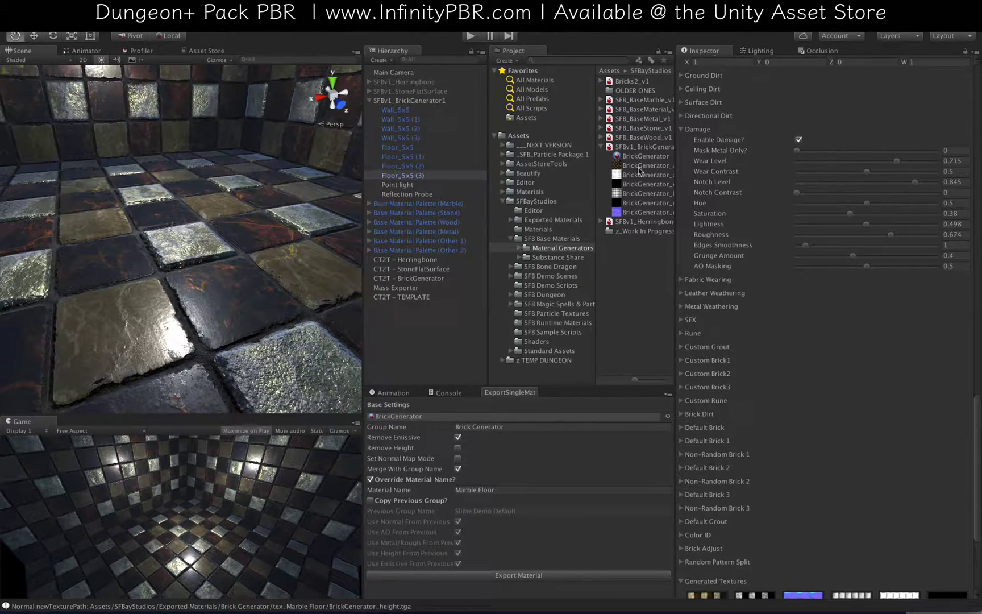
Step: Enable Surface Dirt with Amount 0.95 and Grunge 0.824, and change its color to bright magenta
scroll(797, 192, up, 3)
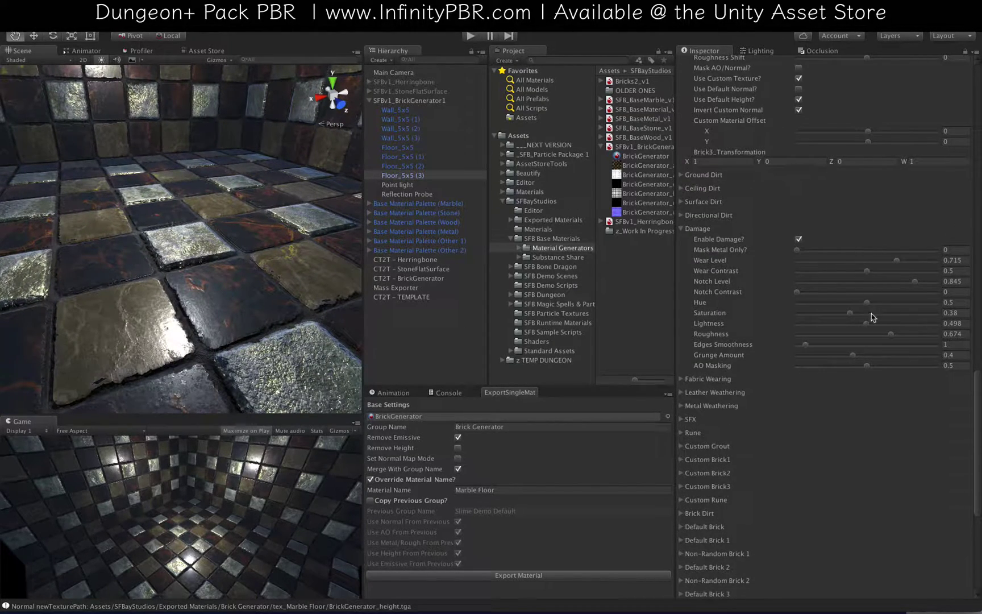
scroll(808, 293, up, 4)
click(681, 355)
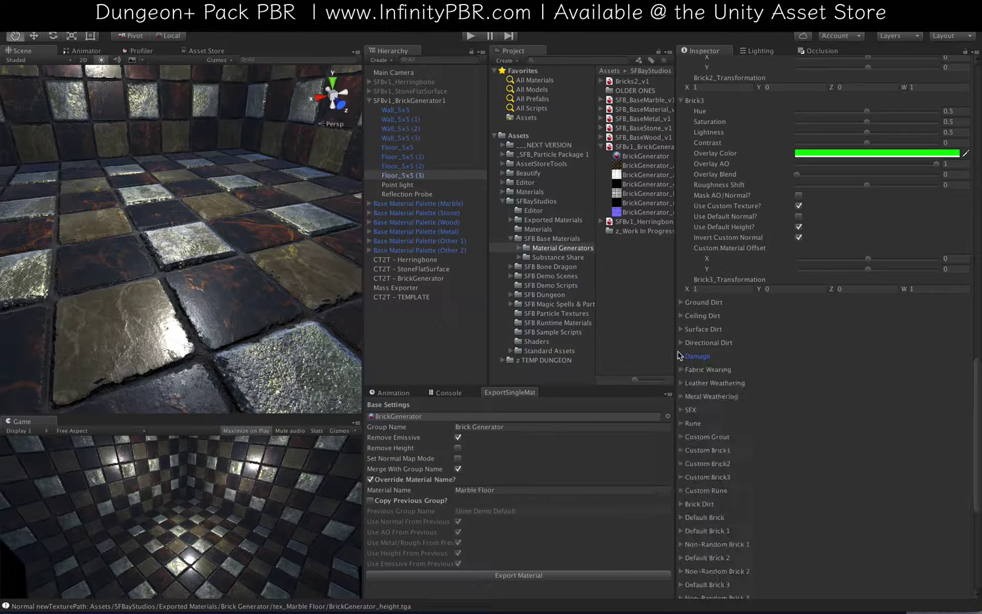
click(681, 329)
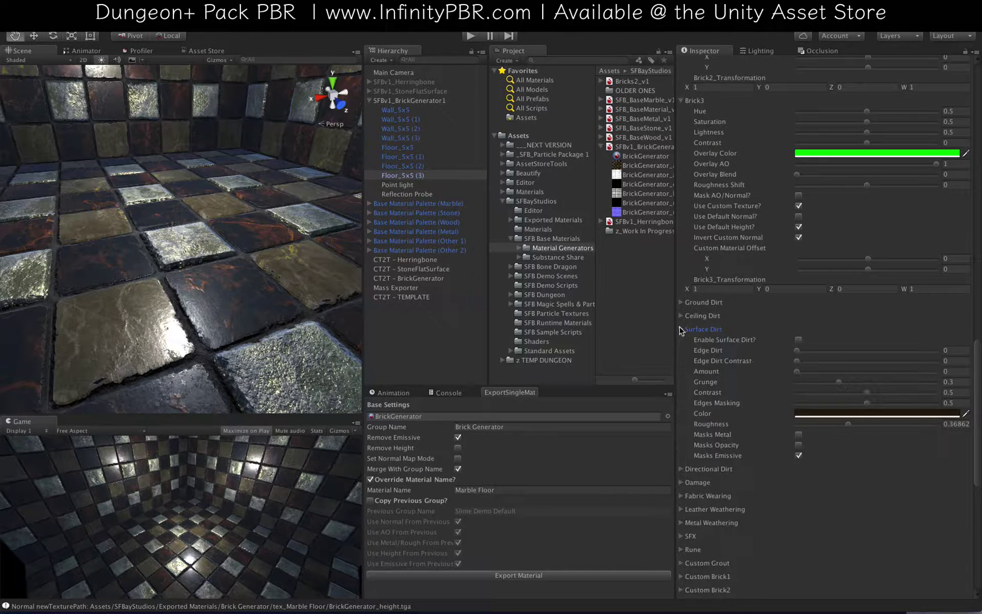
scroll(802, 345, down, 6)
click(899, 205)
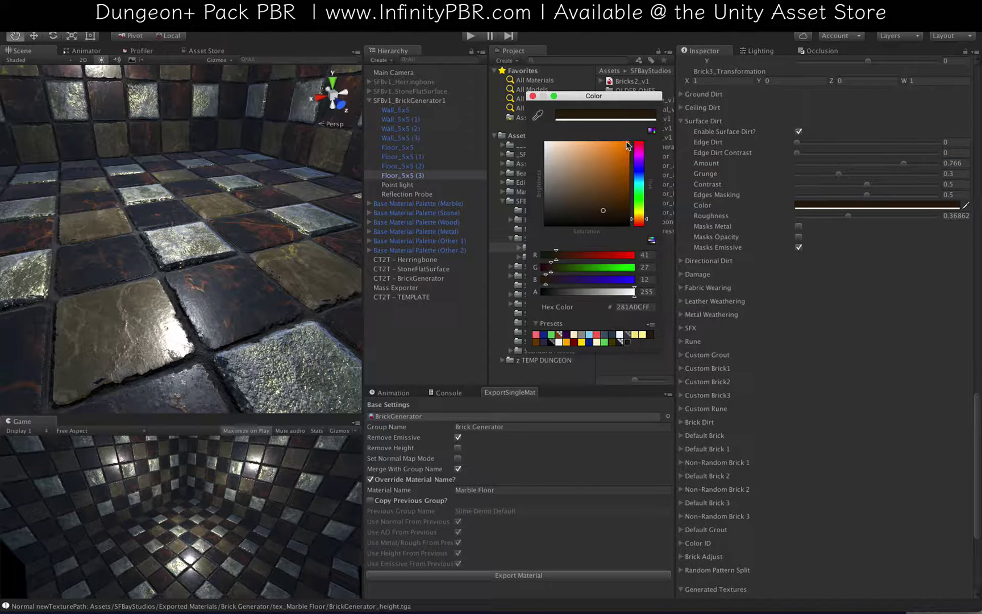
click(639, 154)
click(629, 146)
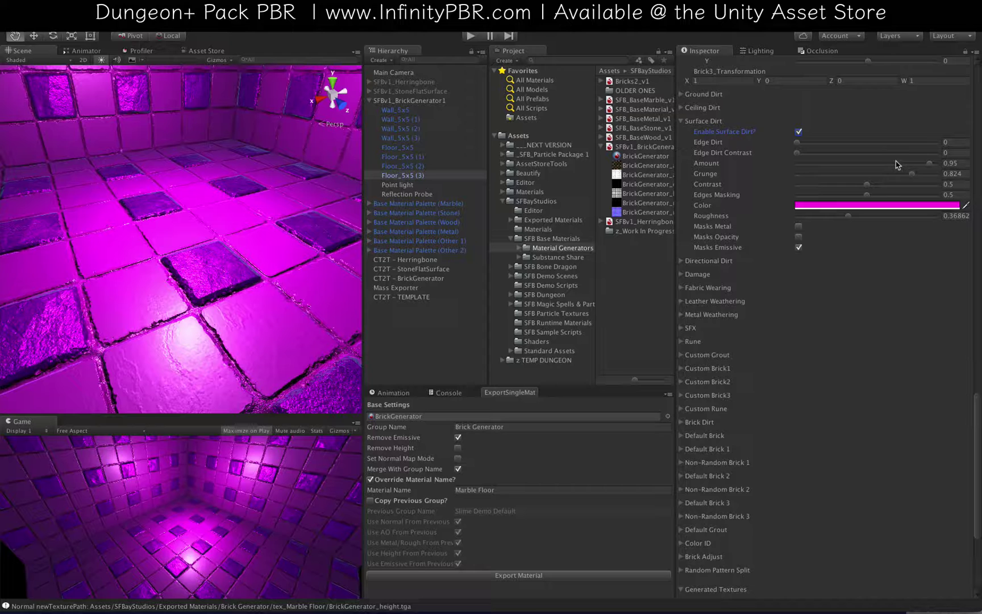
Step: Set the Surface Dirt Amount to 0.64, Grunge to 0.322, Contrast to 0.234 and Roughness to 0.736
click(886, 164)
click(841, 175)
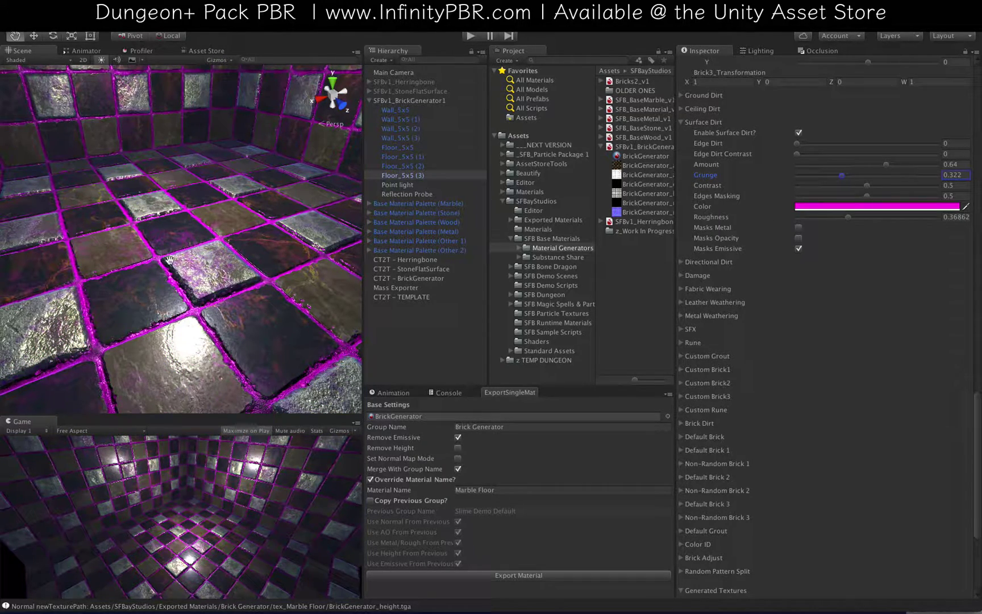
alt+drag(178, 261, 192, 289)
scroll(235, 314, up, 3)
right_drag(192, 290, 360, 370)
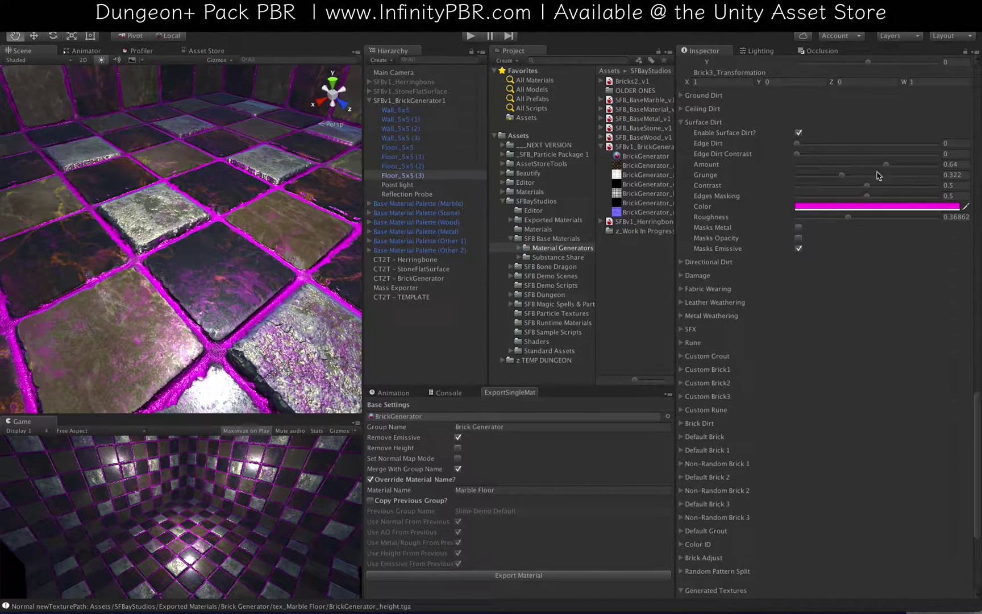
click(829, 185)
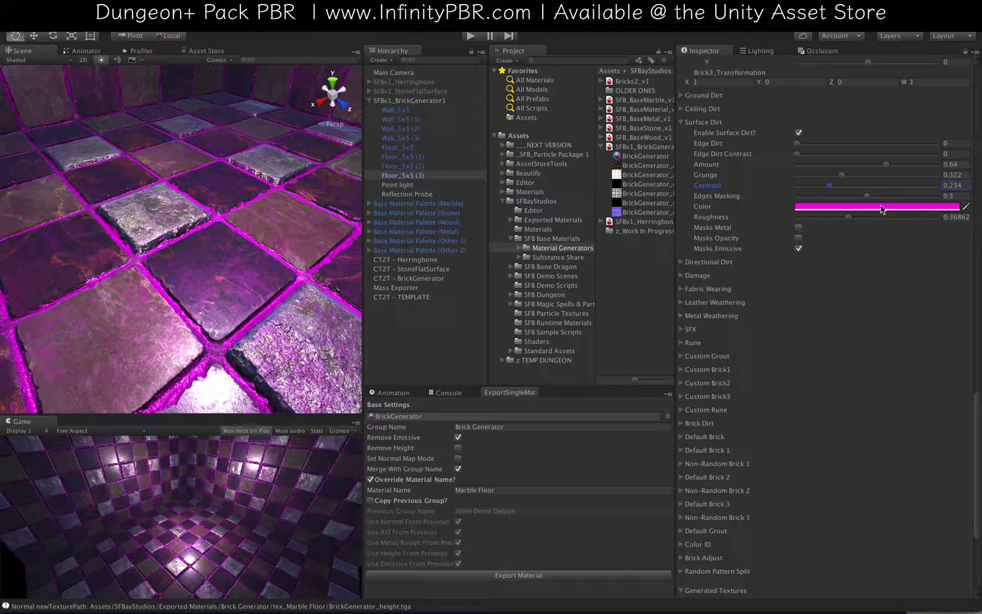
click(900, 218)
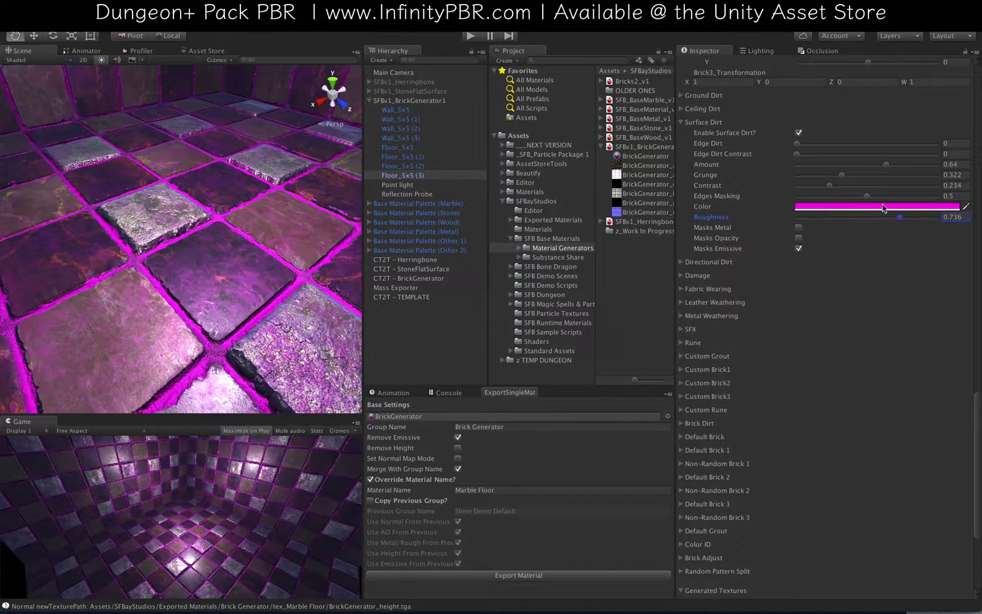
Step: Apply the dark brown preset 281A0C as the Surface Dirt color and enable Masks Metal
click(884, 208)
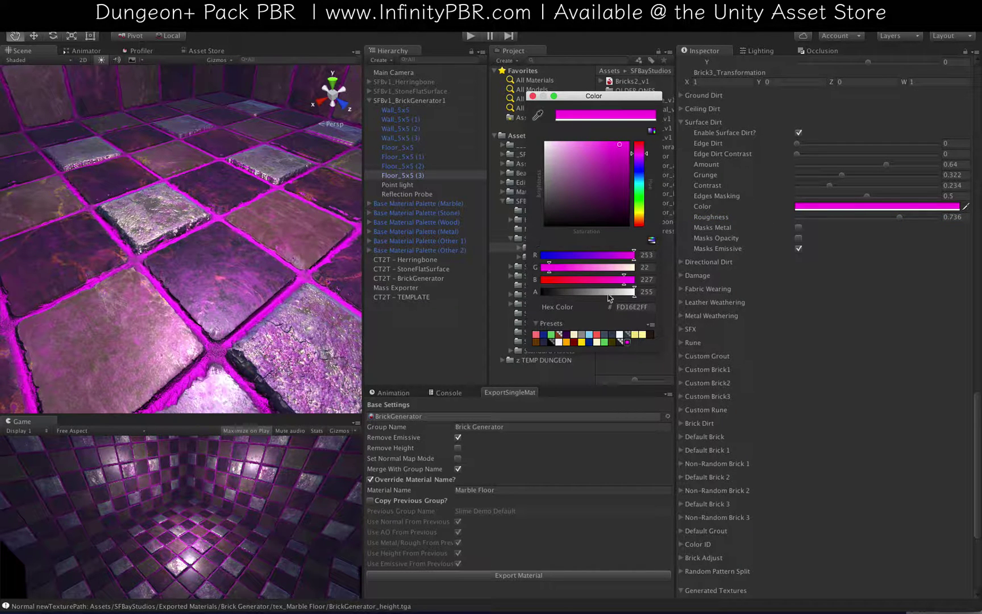
click(652, 336)
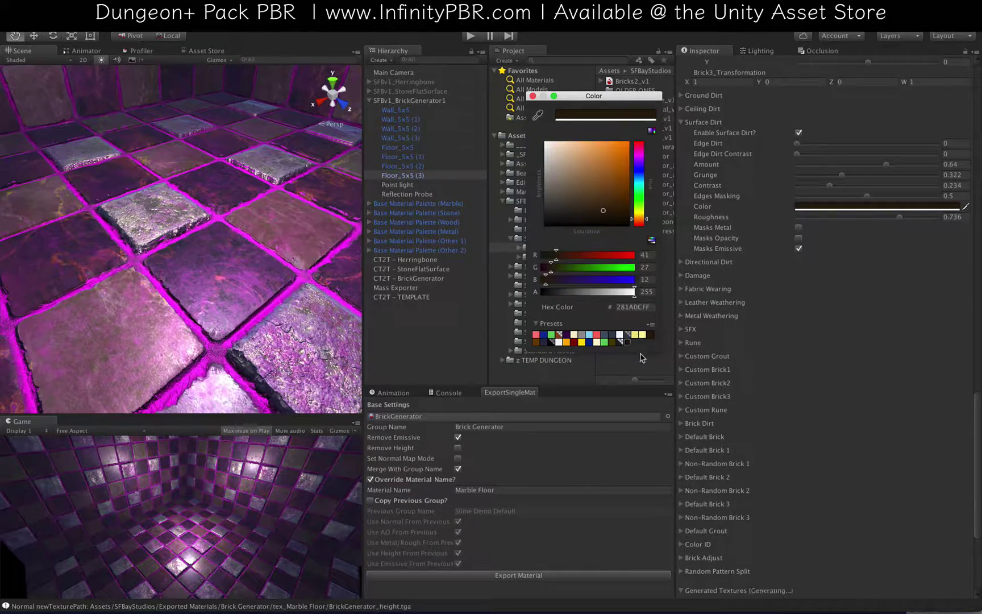
click(221, 238)
scroll(240, 243, down, 2)
alt+drag(278, 291, 198, 336)
click(798, 230)
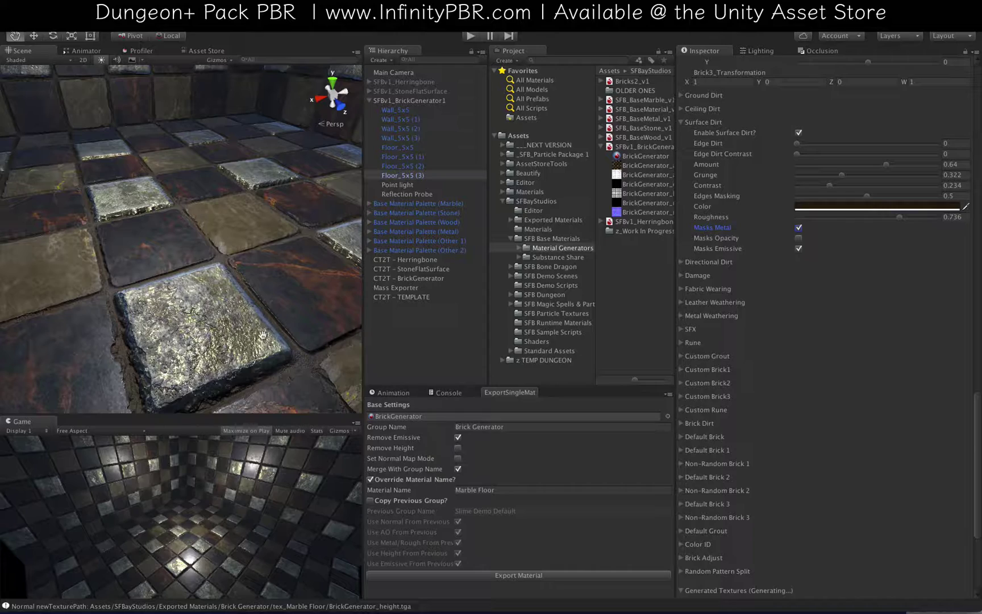
Step: Export the dirtied, damaged material with the material name Marble Floor in the Brick Generator group
alt+drag(271, 353, 278, 269)
click(498, 489)
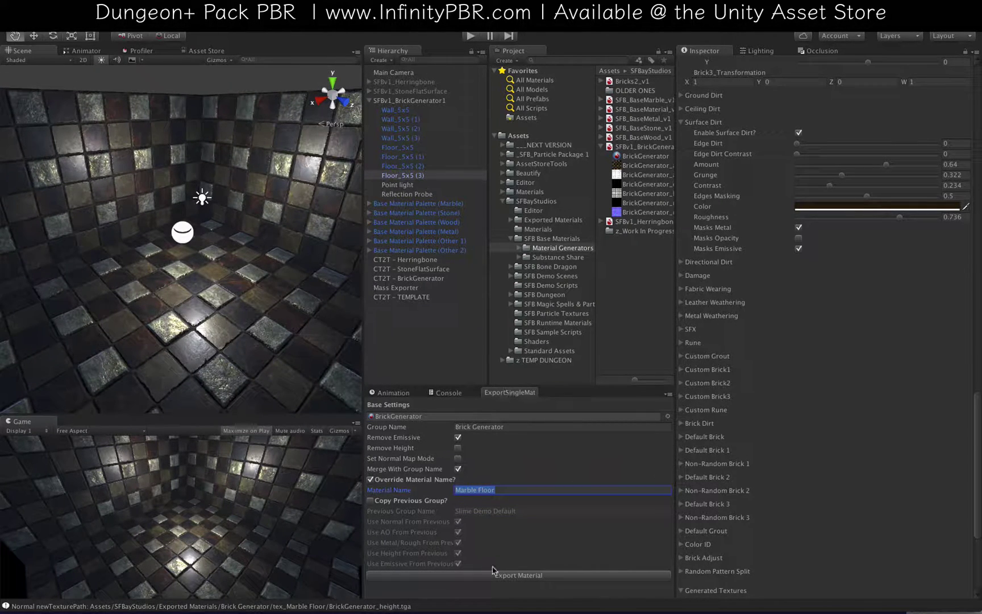
click(511, 576)
Step: Set the Default Brick pattern to Pyramid and inspect the metal tiles from several angles
scroll(740, 292, down, 5)
scroll(702, 293, up, 3)
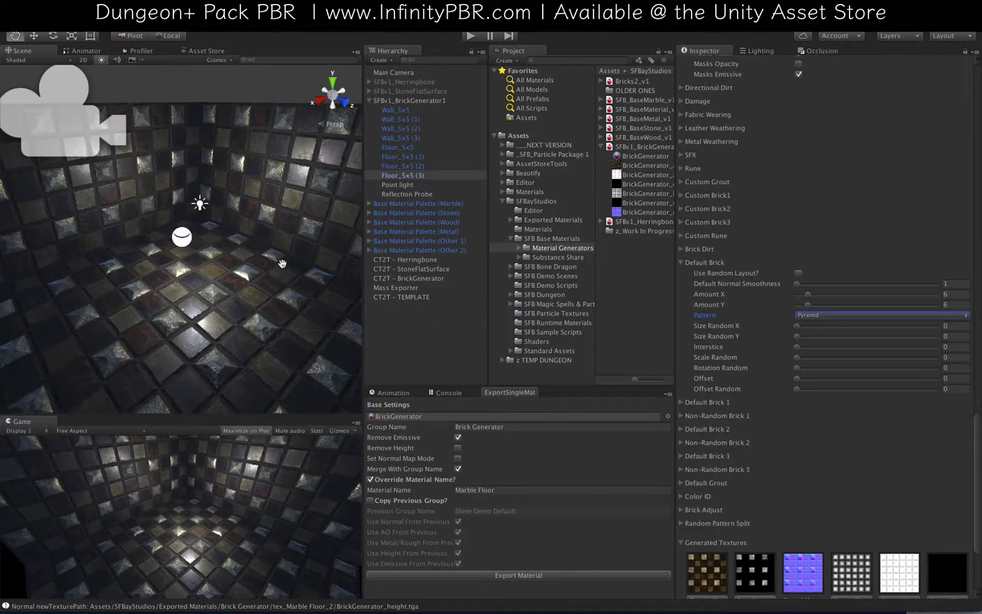
alt+drag(282, 266, 248, 228)
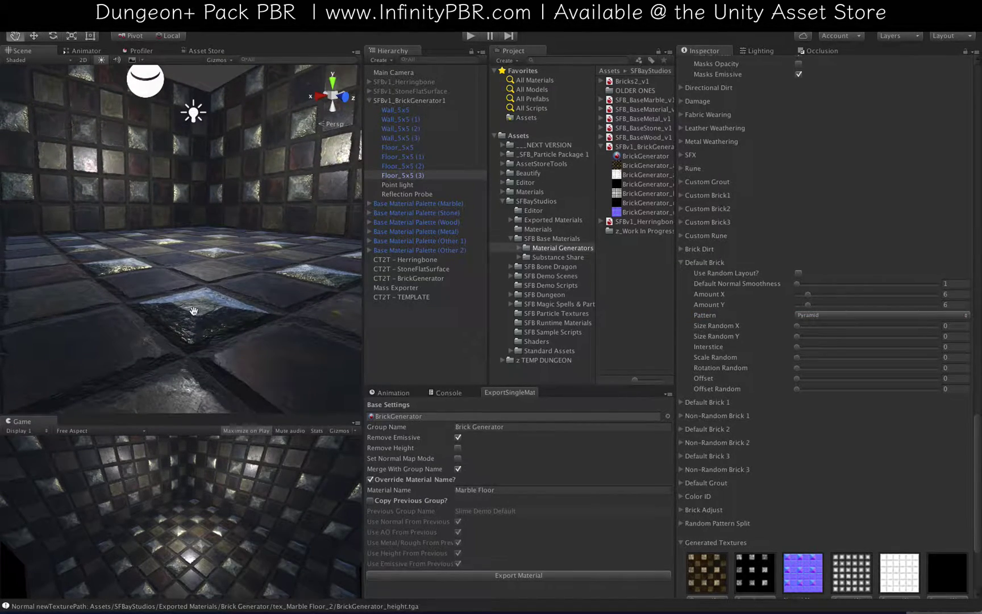
mouse_move(214, 289)
alt+mouse_down()
mouse_move(207, 382)
mouse_move(221, 283)
alt+mouse_up()
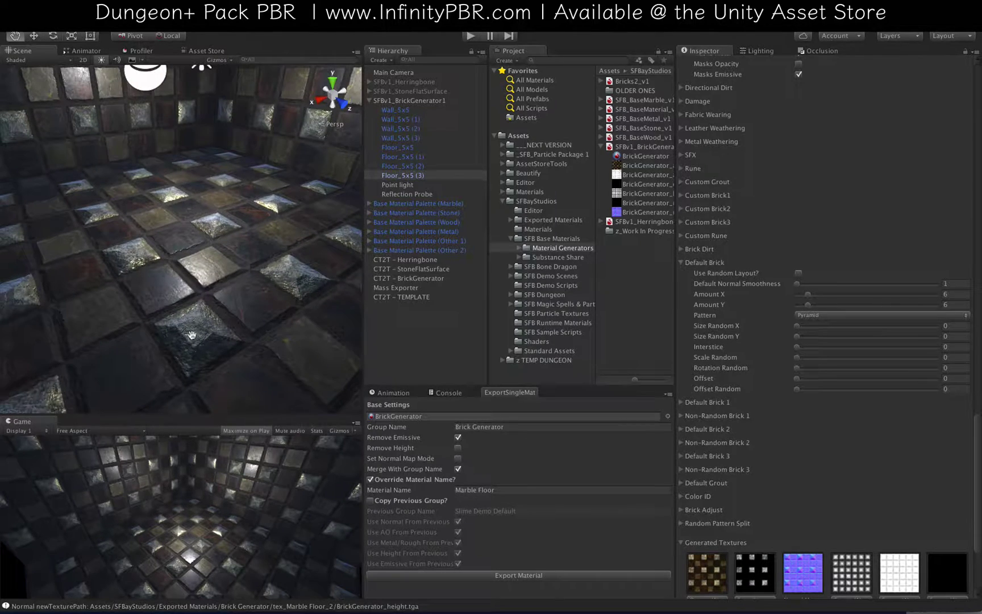
scroll(283, 305, down, 2)
alt+drag(283, 305, 205, 330)
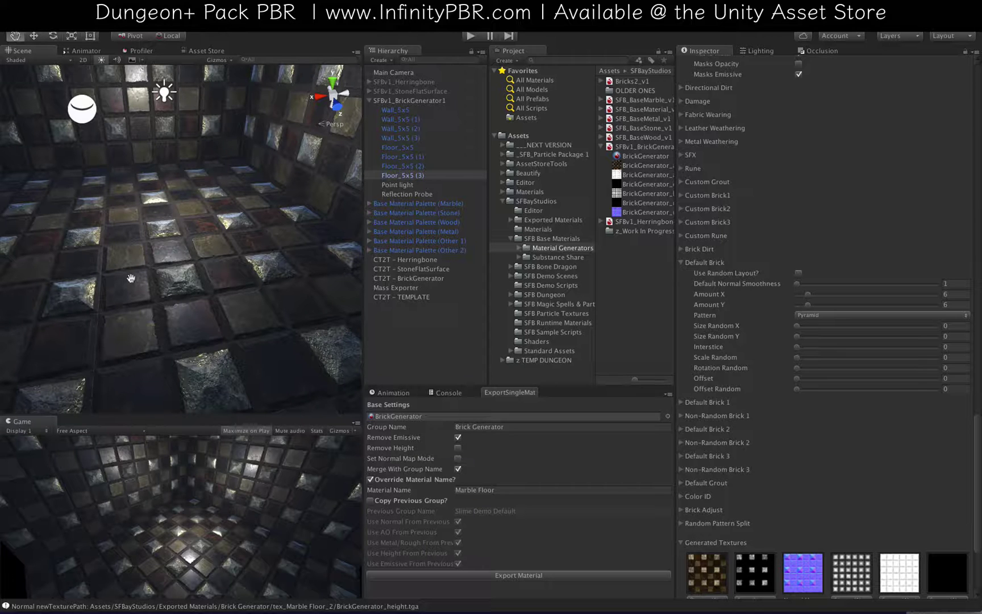
alt+drag(136, 352, 159, 295)
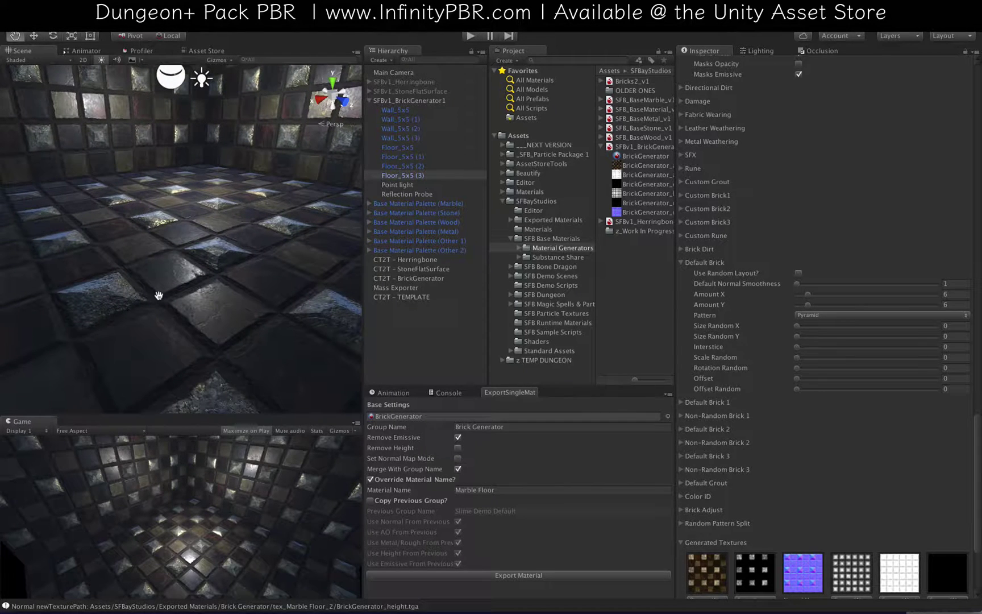
alt+drag(229, 299, 181, 278)
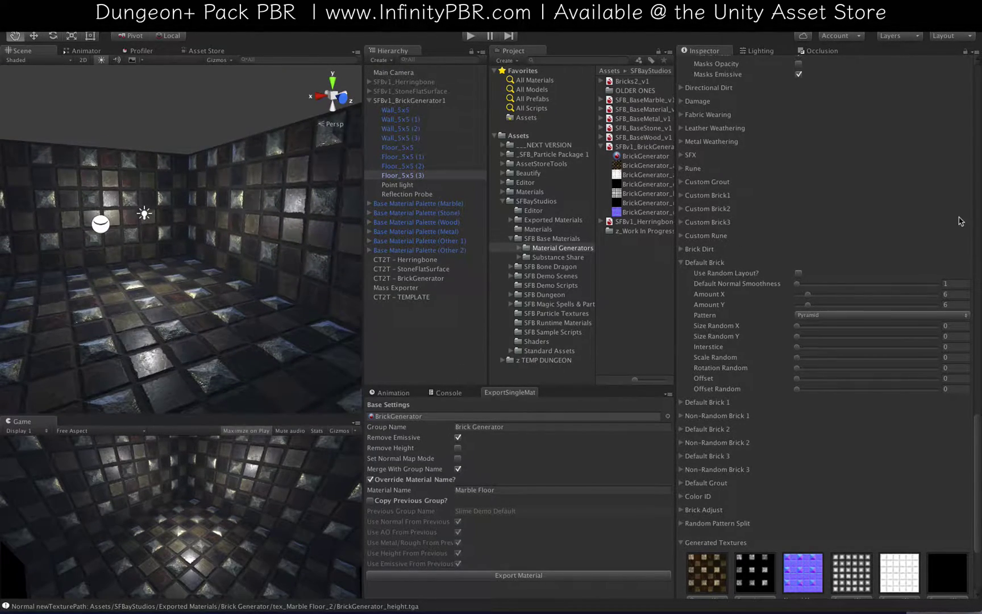
Step: Set the BrickGenerator material's Height Map strength to 0.0709 and check the room's relief
scroll(896, 198, up, 15)
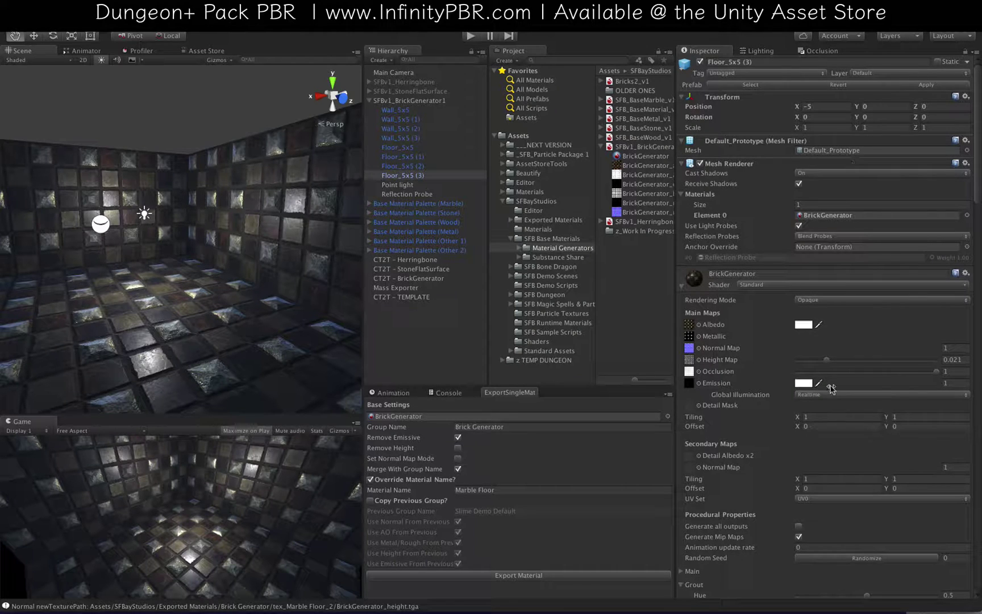
drag(825, 362, 822, 362)
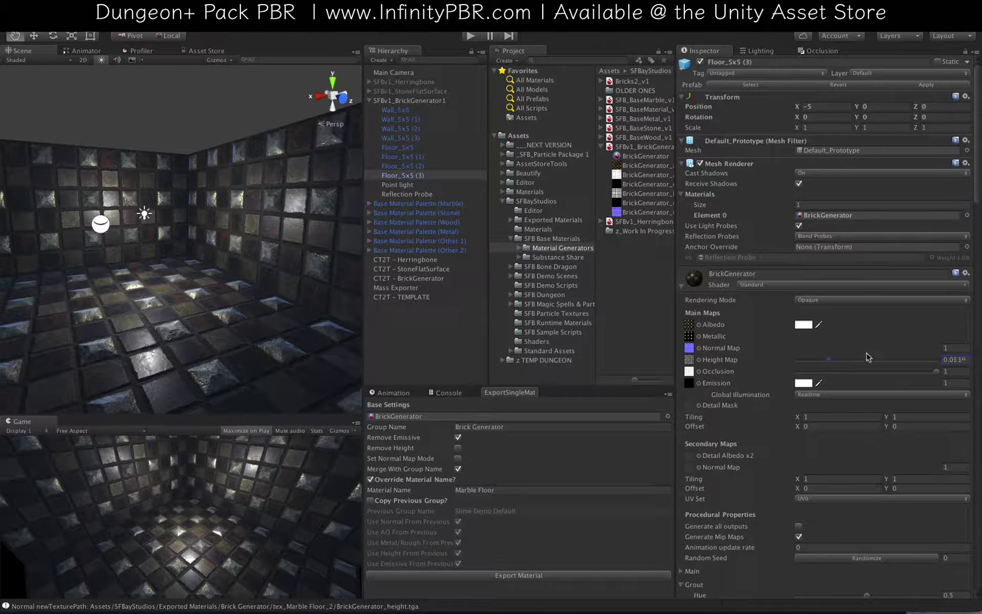
mouse_move(936, 350)
mouse_down()
mouse_move(981, 349)
mouse_move(753, 350)
mouse_move(966, 348)
mouse_move(900, 347)
mouse_move(920, 346)
mouse_up()
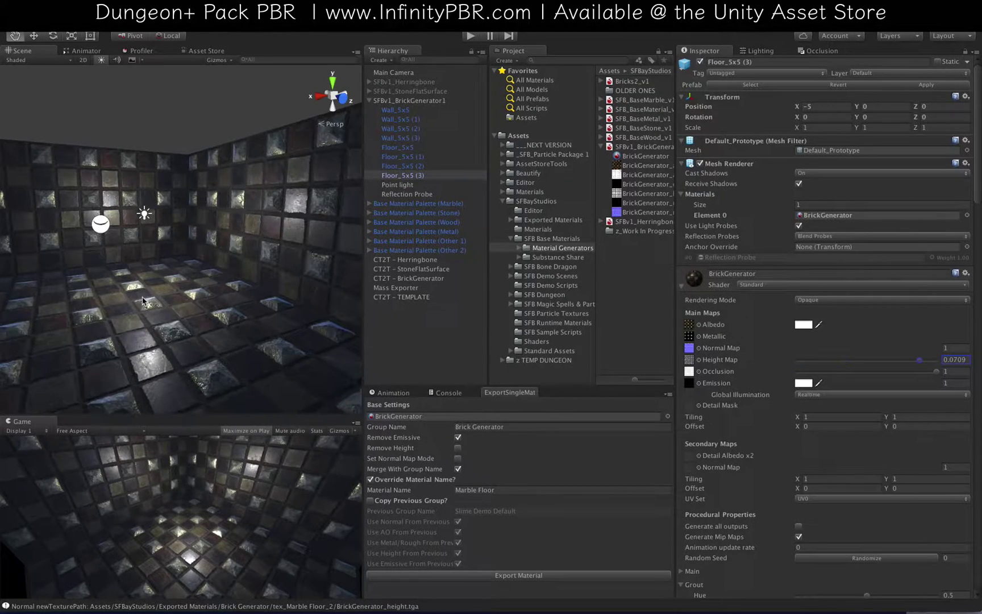
scroll(141, 297, down, 3)
alt+drag(140, 295, 226, 335)
scroll(226, 335, up, 3)
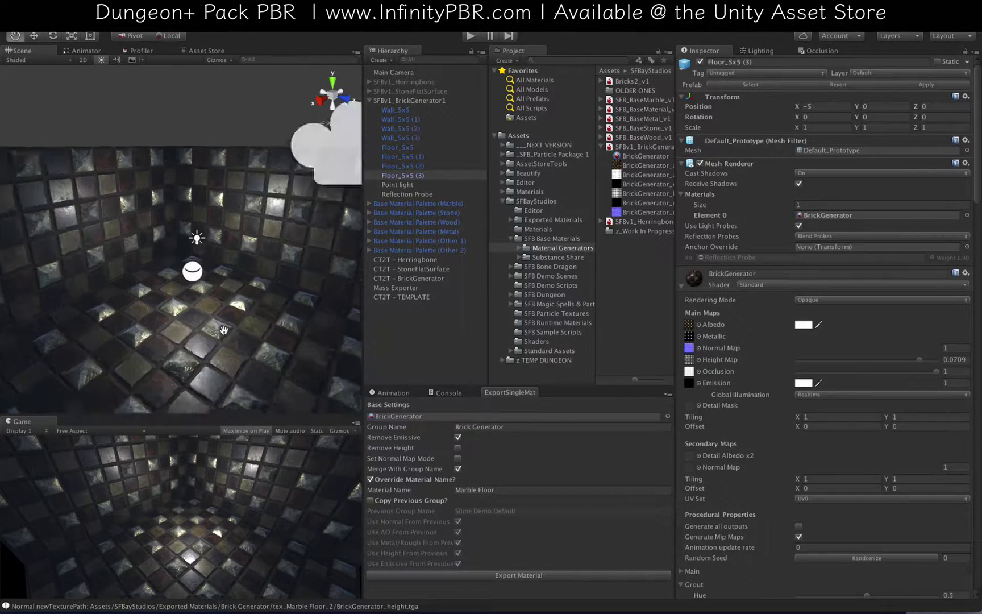
scroll(873, 295, down, 10)
scroll(874, 296, down, 15)
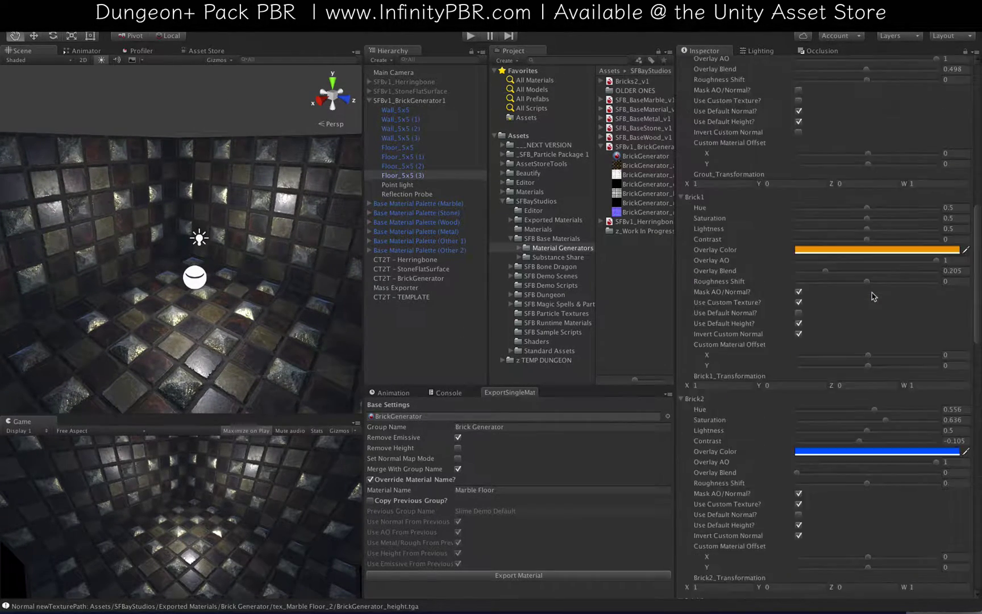
scroll(873, 296, down, 8)
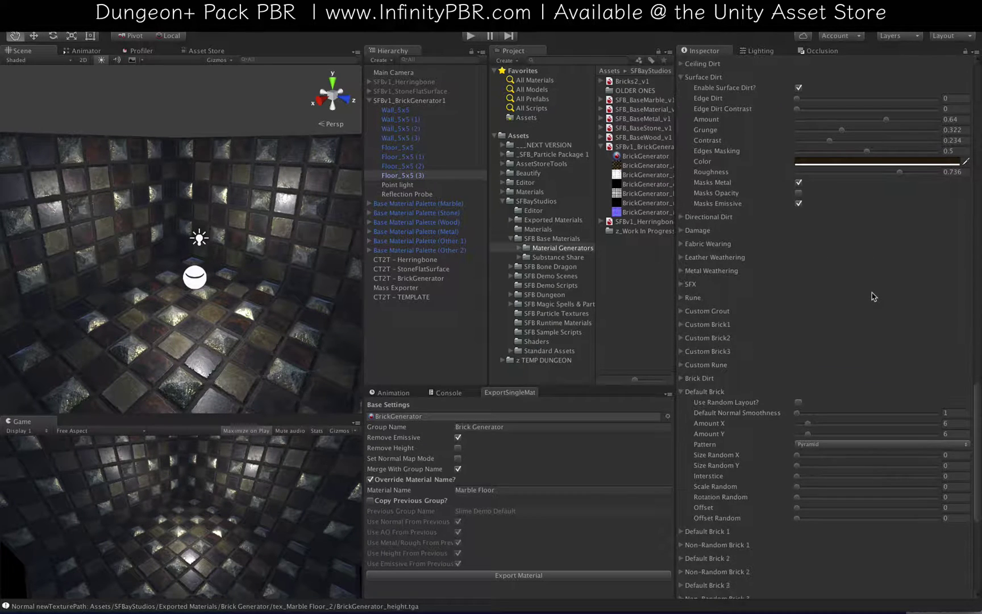
scroll(180, 336, down, 4)
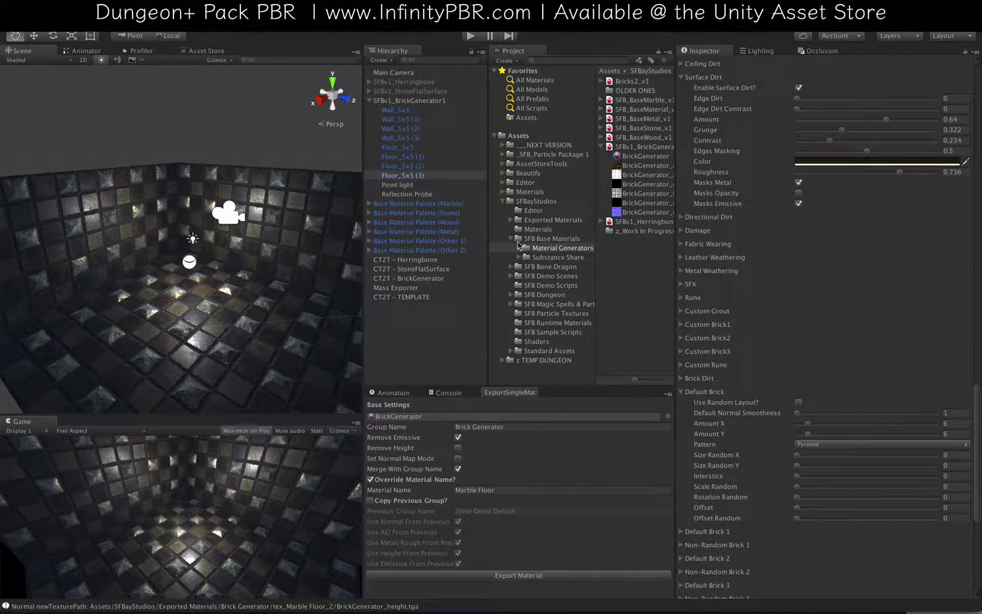
scroll(108, 305, down, 2)
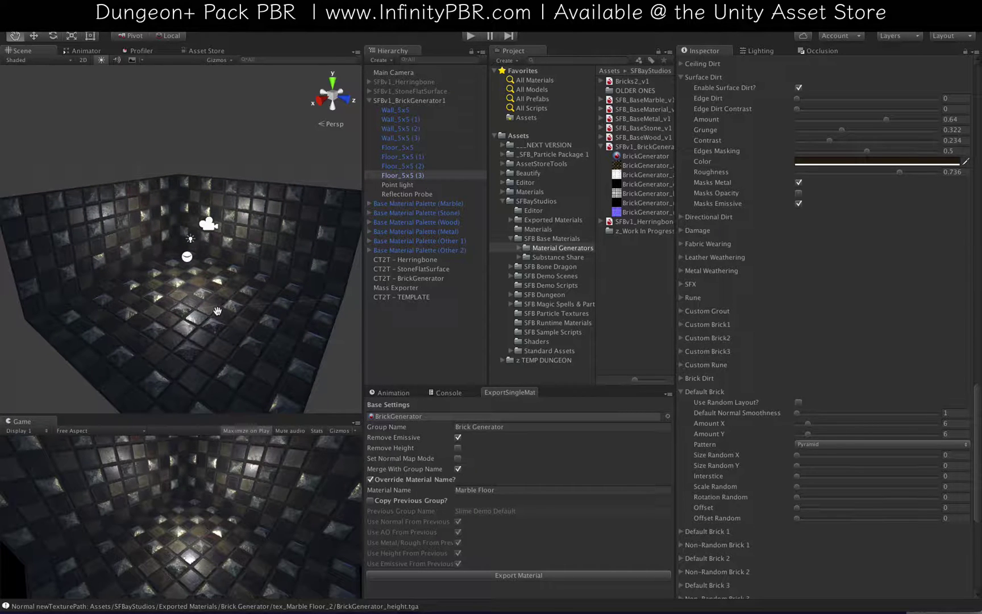